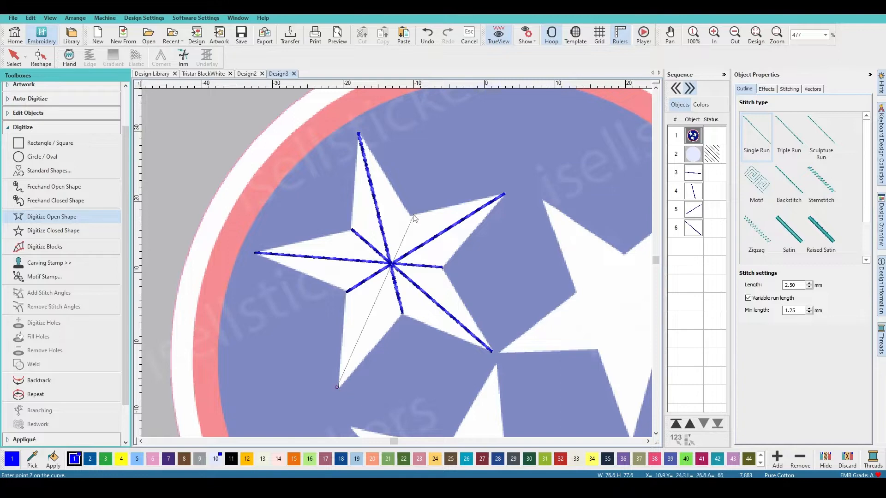
Finish the last single-run guide line across the star, ending at the inner corner opposite the lower-left tip
left_click(410, 215)
key("Return")
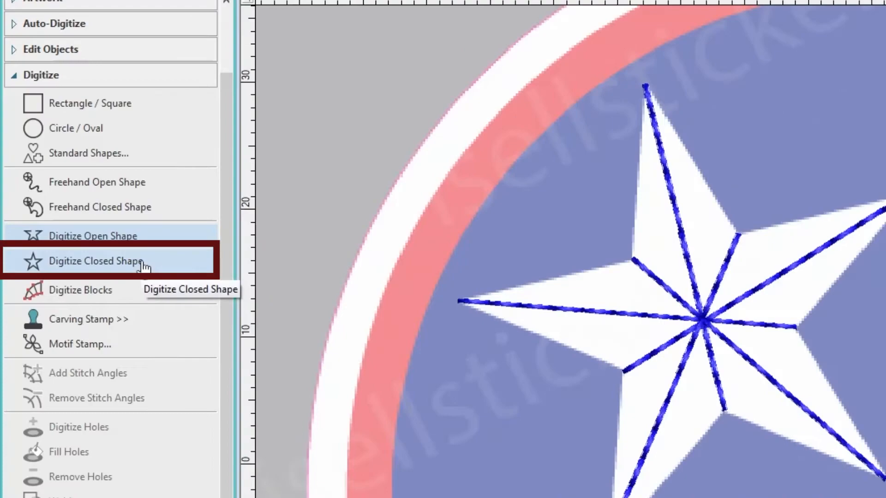
Digitize the star's top point as a closed satin shape through its tip, both neighbouring inner corners and the star's centre
left_click(74, 232)
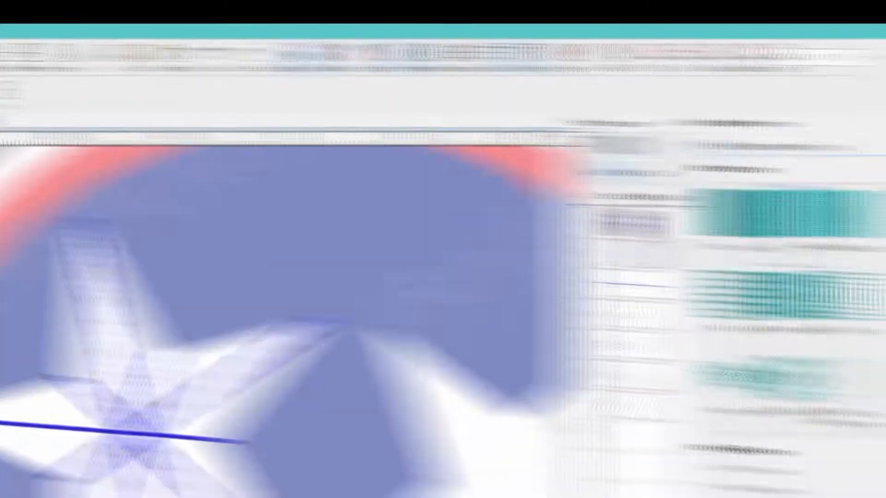
left_click(359, 133)
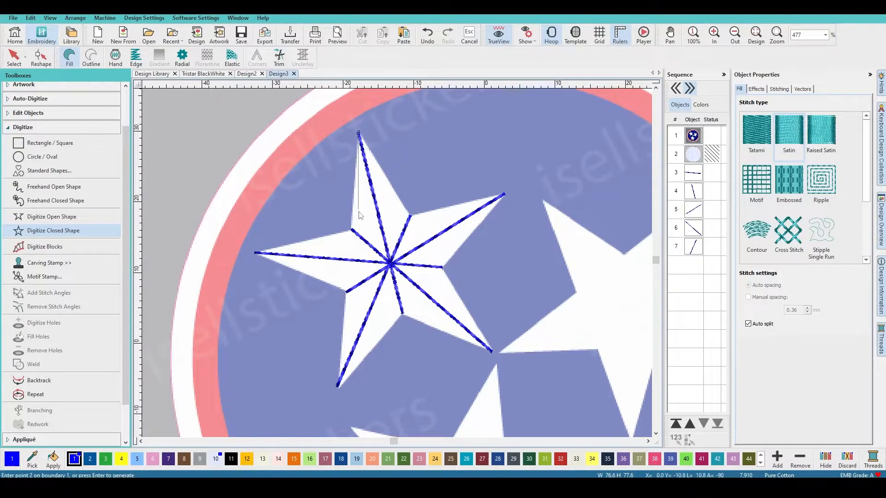
left_click(351, 229)
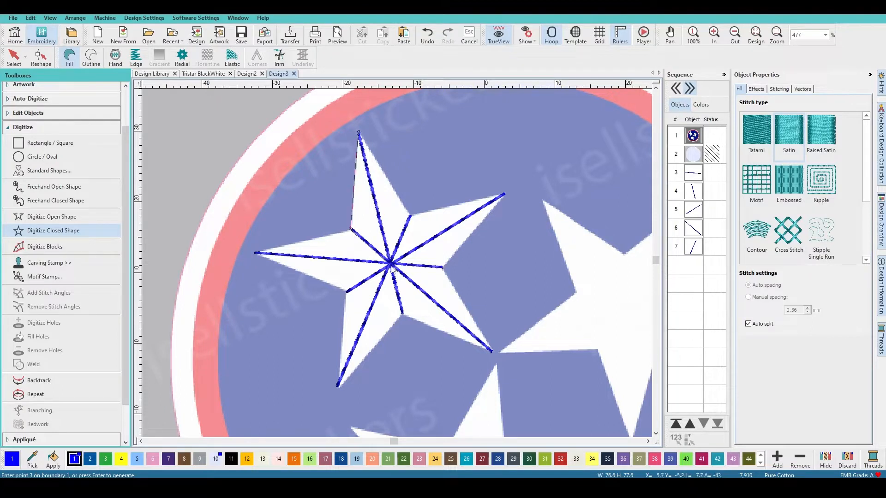
left_click(391, 265)
left_click(410, 216)
key("Return")
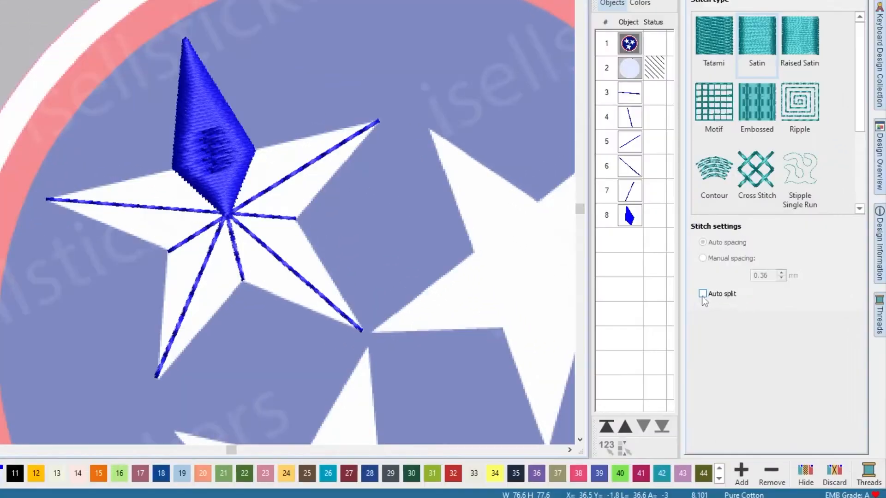
Turn off Auto split for the satin shape on the star's top point
left_click(747, 324)
left_click(213, 181)
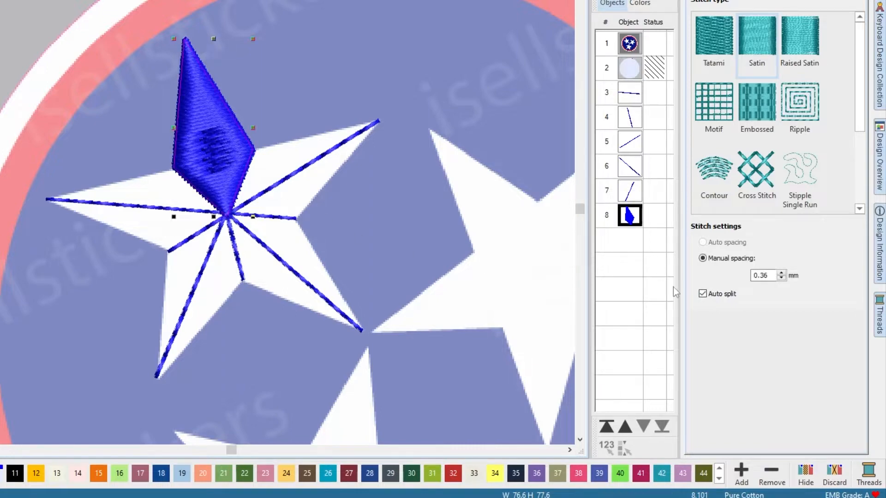
left_click(702, 294)
left_click(702, 294)
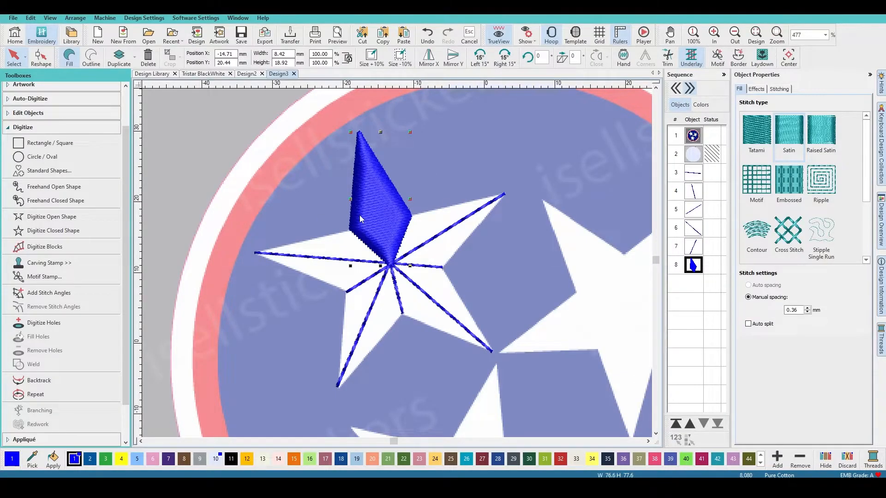
left_click(436, 184)
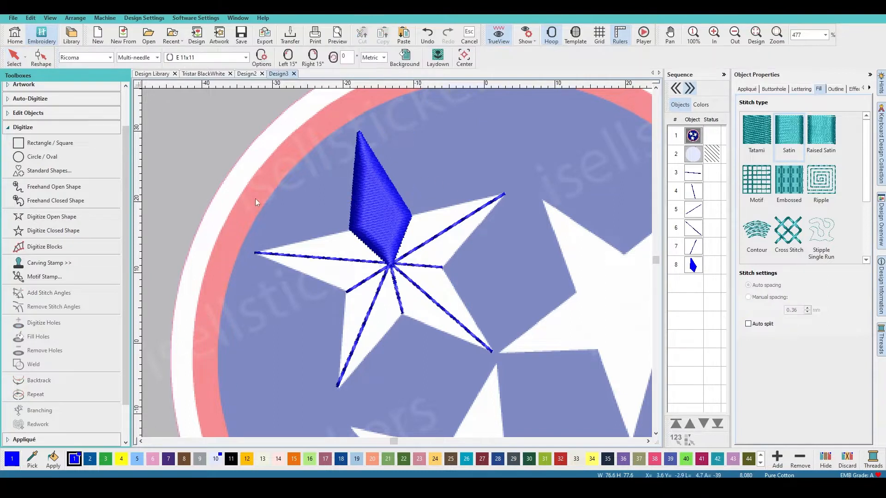
Try to cover the upper-right star point with a duplicated, mirrored and rotated copy of the satin shape
left_click(384, 224)
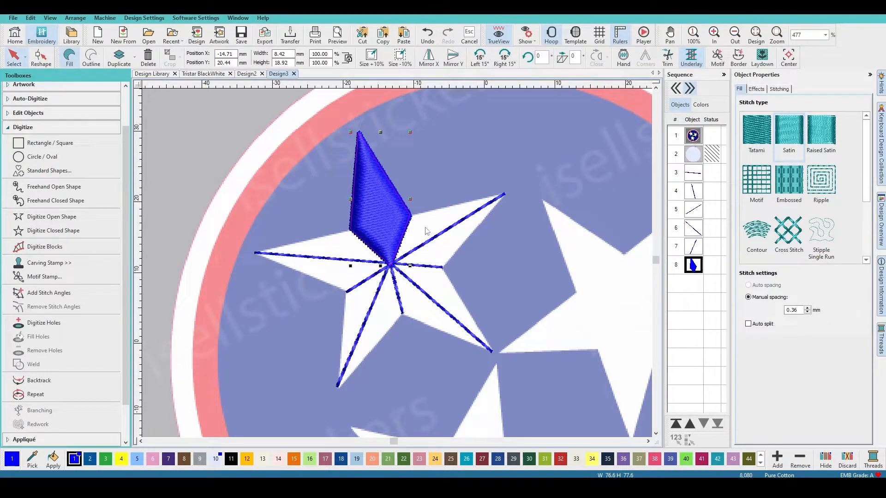
key("ctrl+d")
left_click_drag(374, 210, 409, 260)
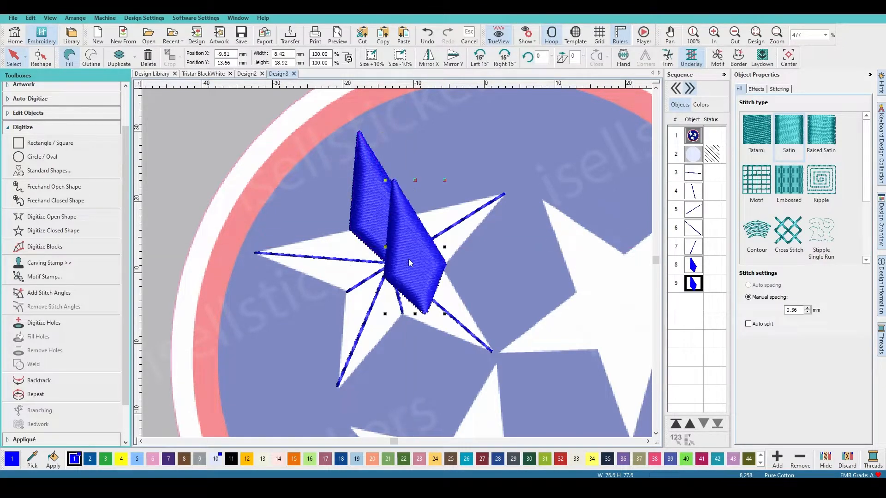
left_click(429, 57)
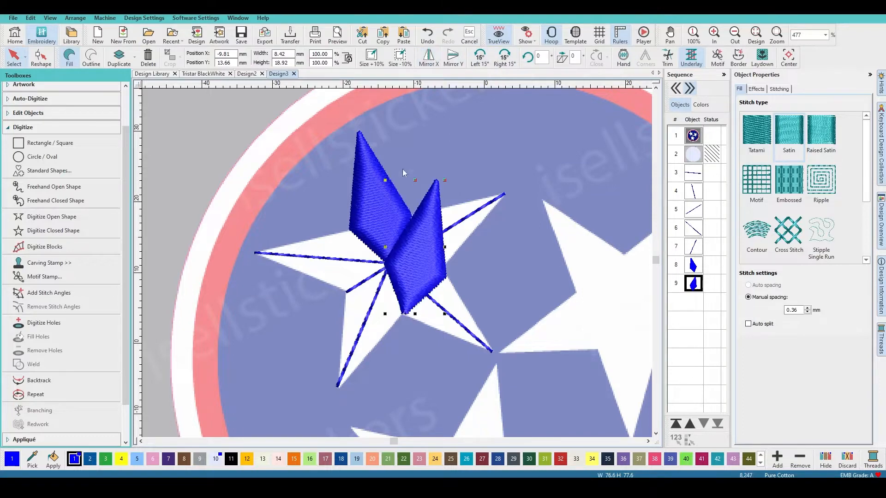
left_click(478, 60)
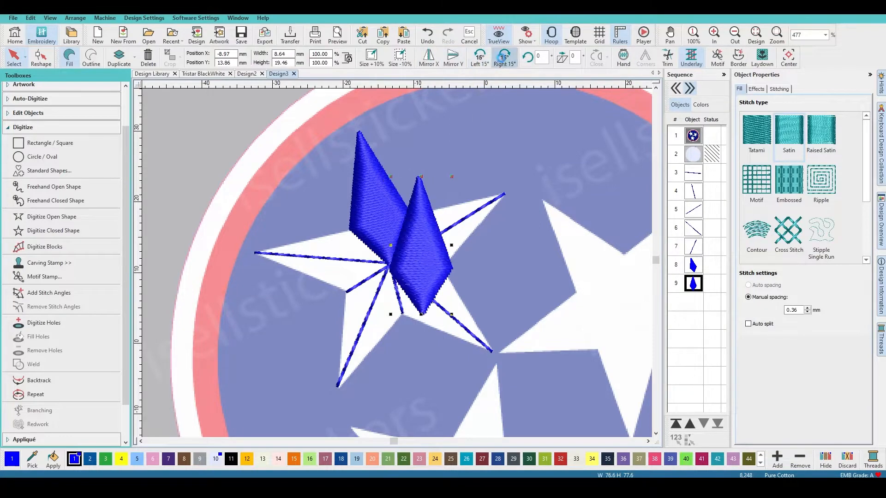
left_click(502, 59)
left_click(501, 57)
left_click_drag(419, 239, 440, 215)
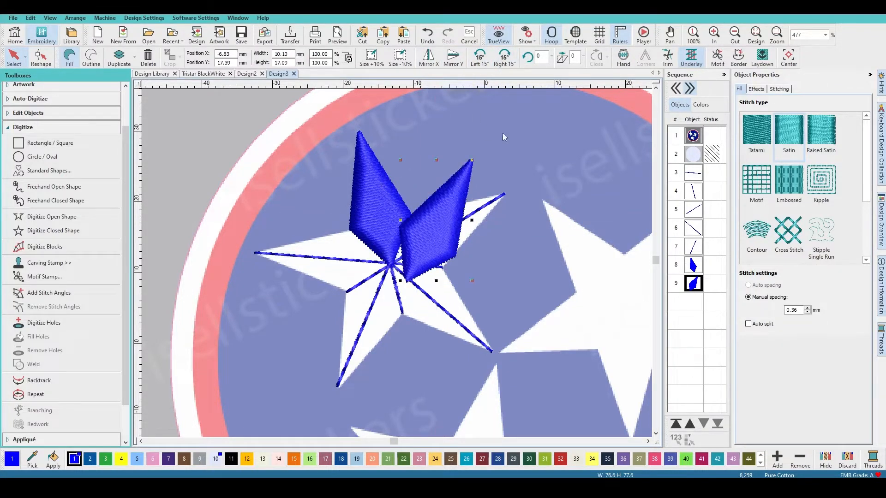
left_click(504, 59)
left_click(504, 59)
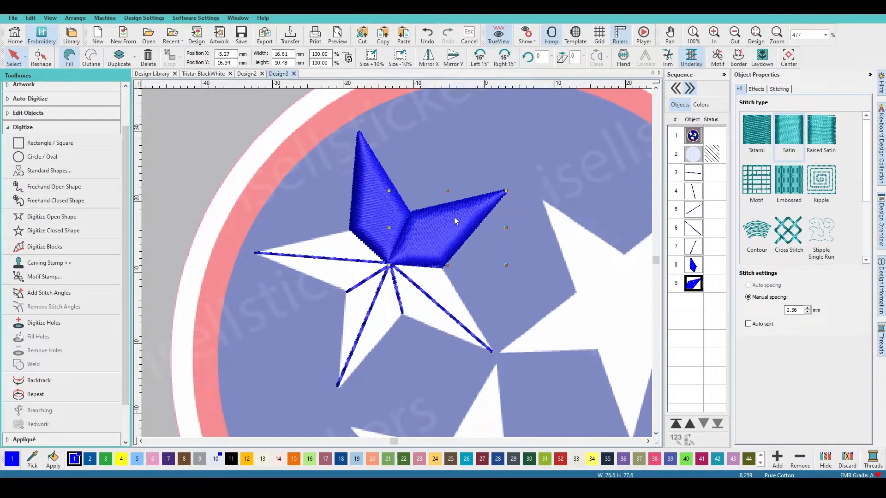
key("Delete")
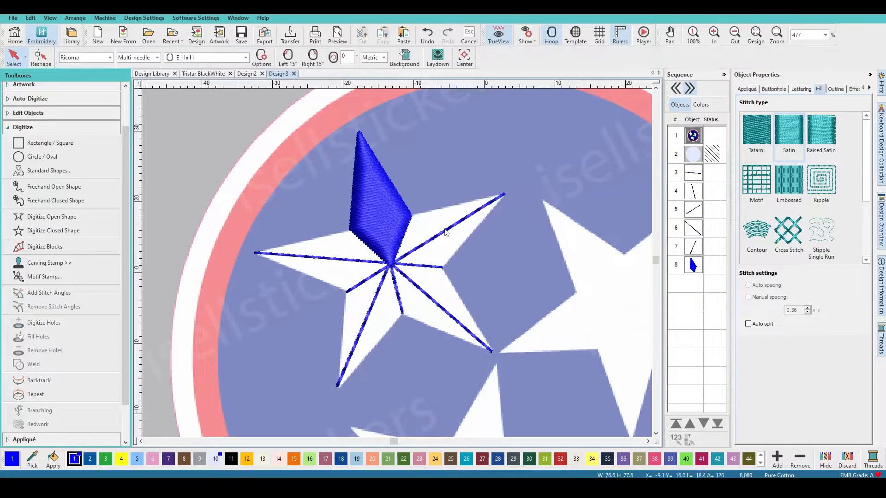
Select the satin shape on the star's top point and show the layout creation tools
left_click(394, 213)
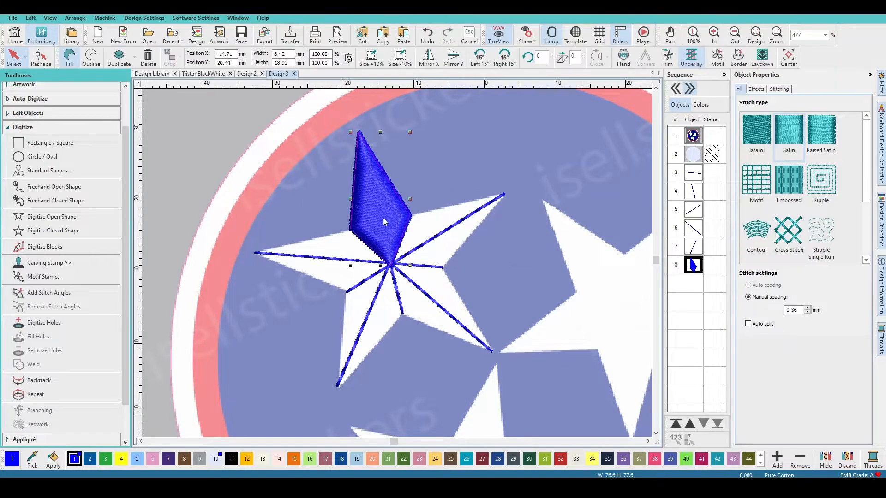
scroll(121, 330, "down", 3)
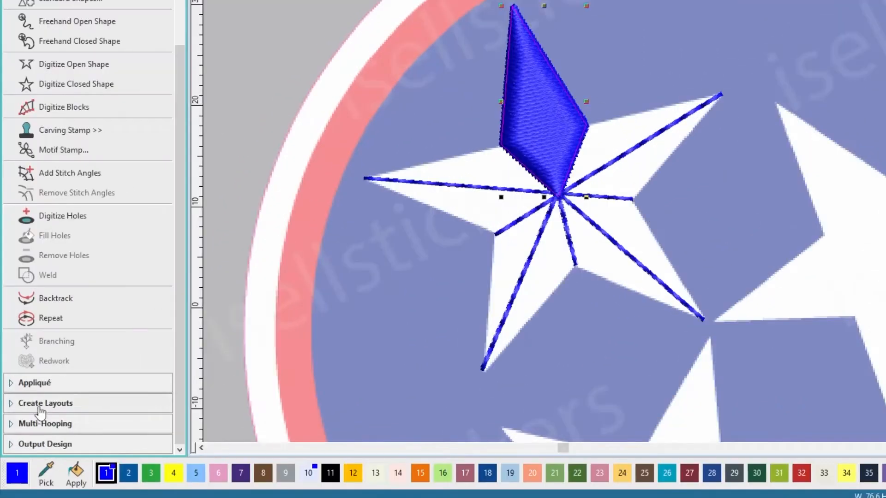
left_click(76, 404)
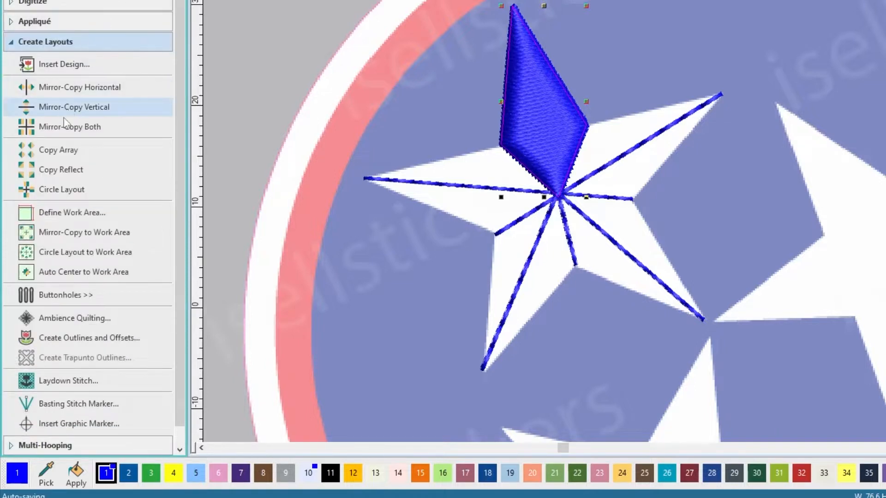
Try a Circle Layout of 20 copies of the satin point around the star's centre
left_click(69, 194)
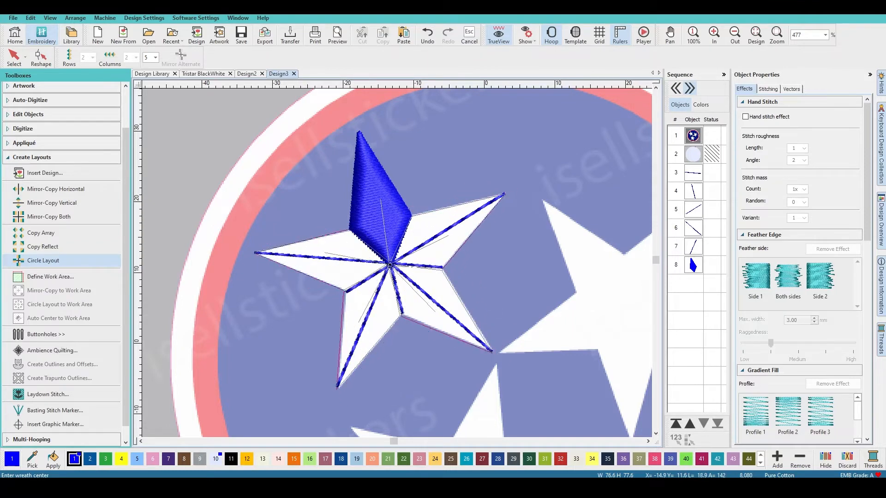
left_click(390, 265)
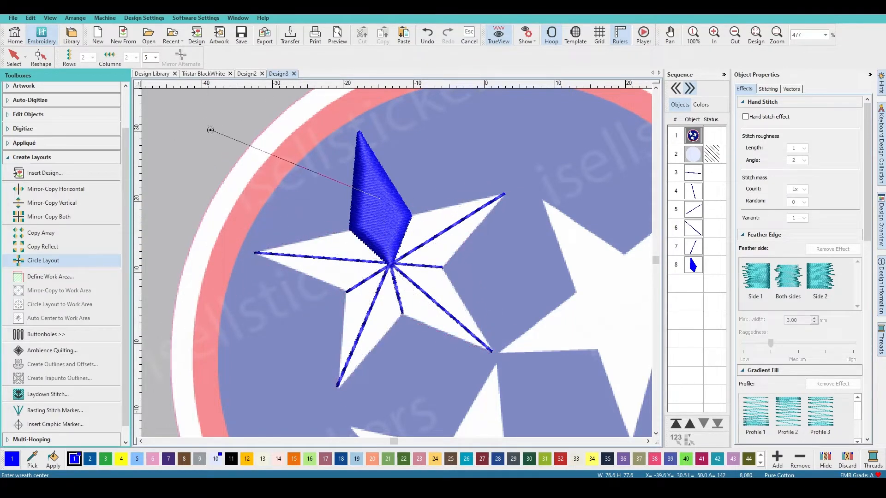
left_click(155, 57)
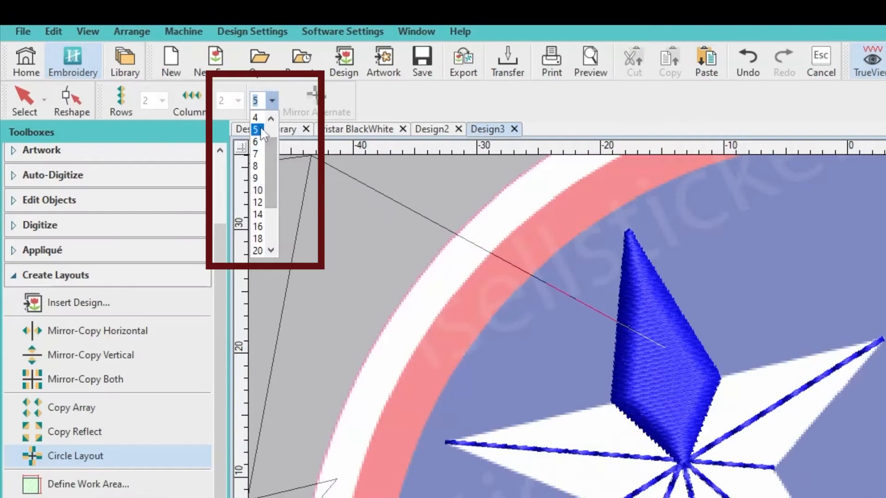
left_click(257, 251)
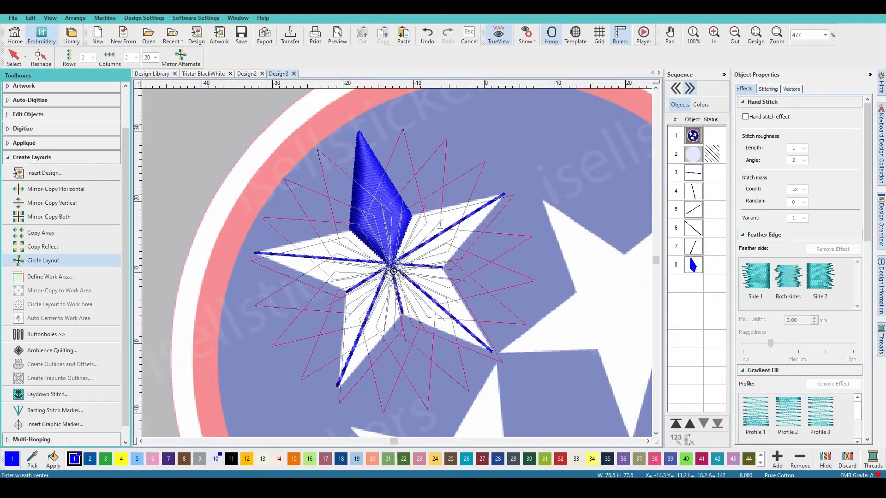
key("Return")
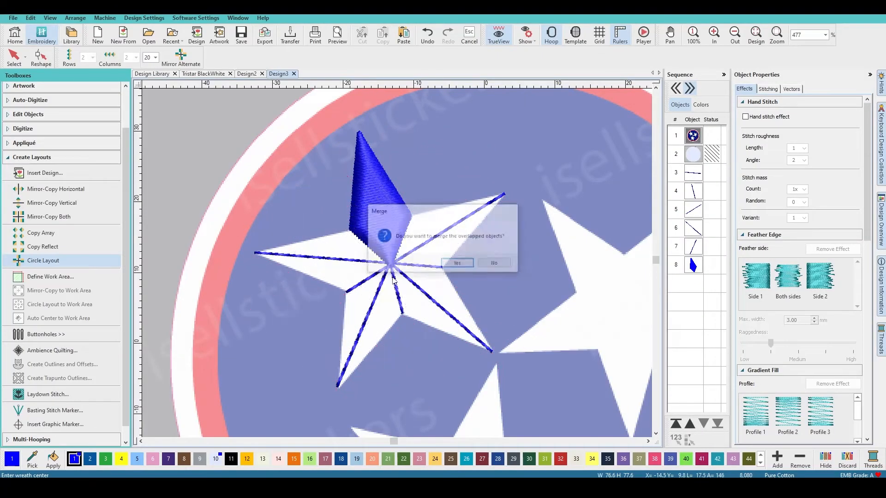
left_click(460, 263)
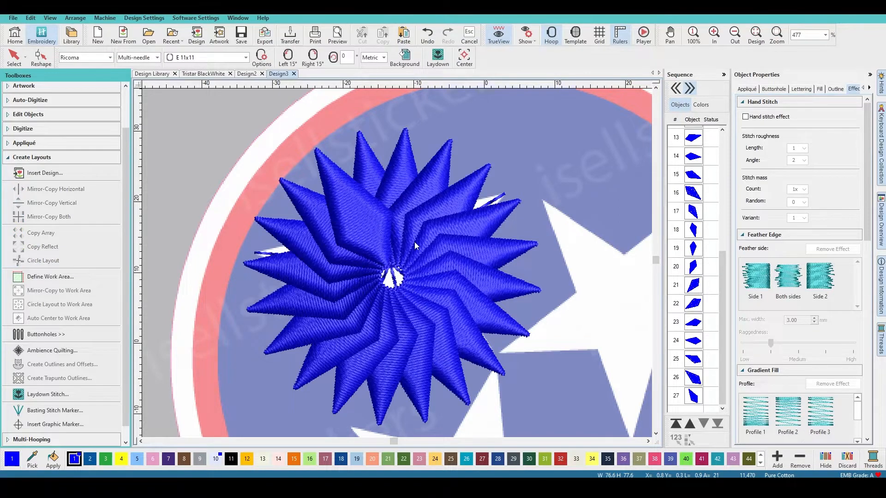
key("ctrl+z")
Repeat the satin point as a Circle Layout of 5 around the star's centre, without merging the overlapping objects
left_click(374, 226)
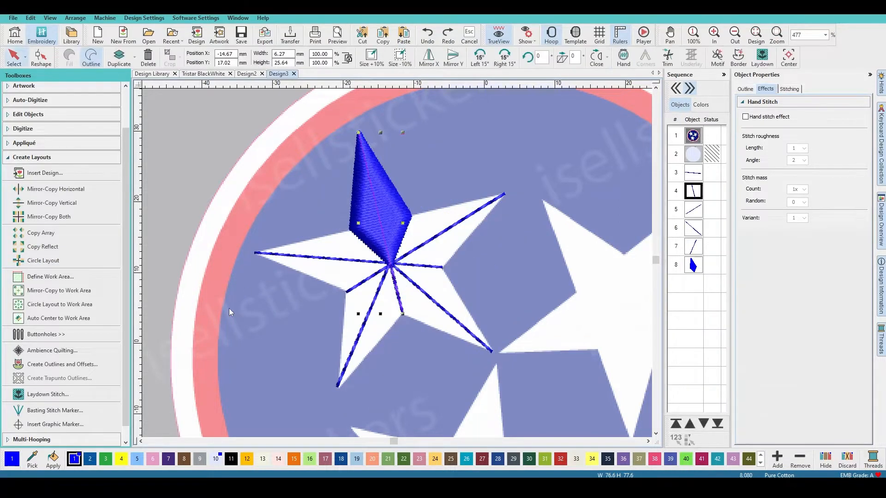
left_click(696, 269)
left_click(44, 263)
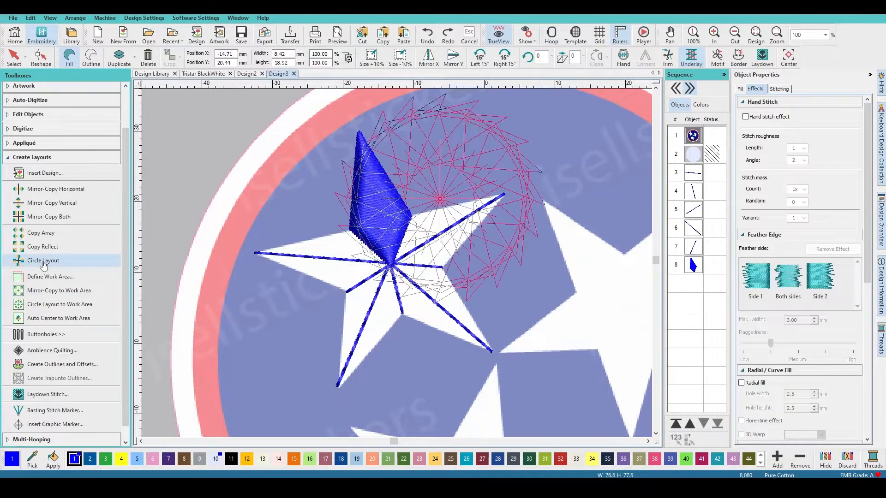
left_click(156, 57)
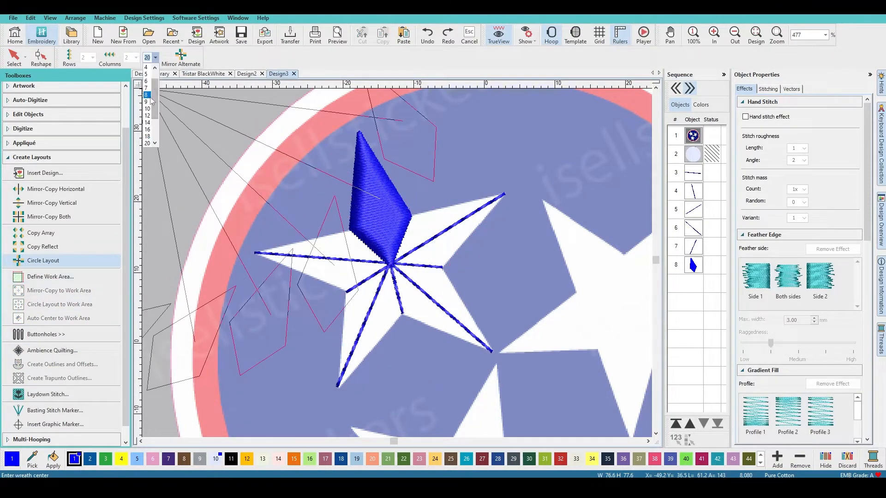
left_click(146, 73)
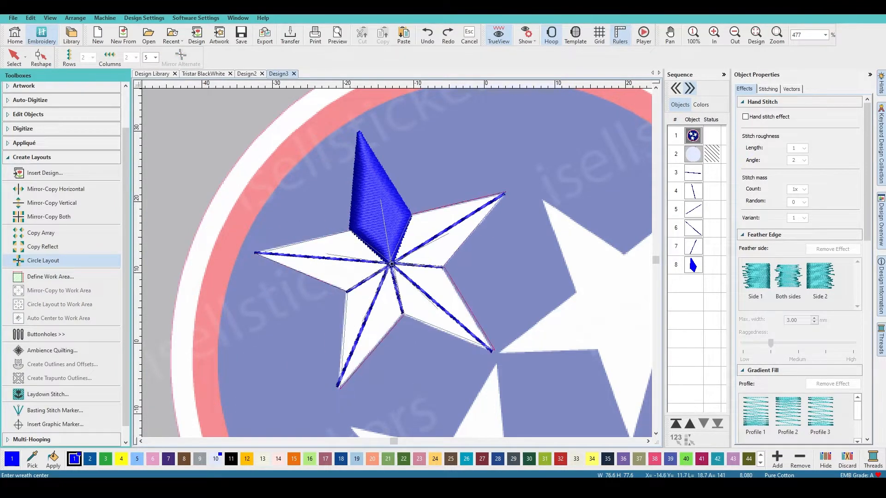
left_click(391, 264)
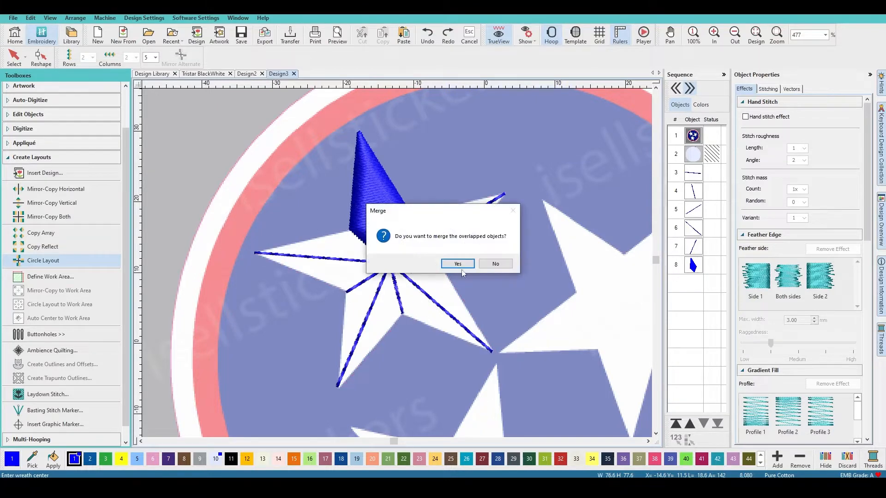
left_click(494, 264)
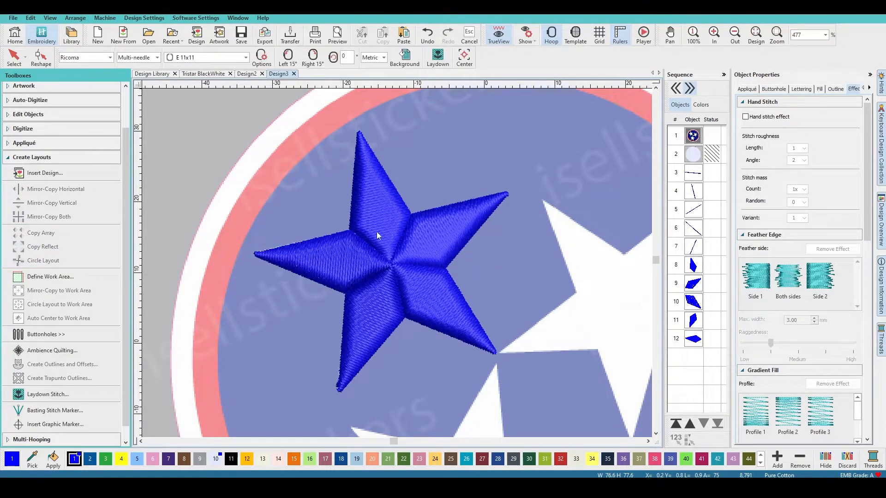
Duplicate the complete star with its guide lines and move the copy over the right-hand white star
scroll(397, 263, "down", 5)
key("Escape")
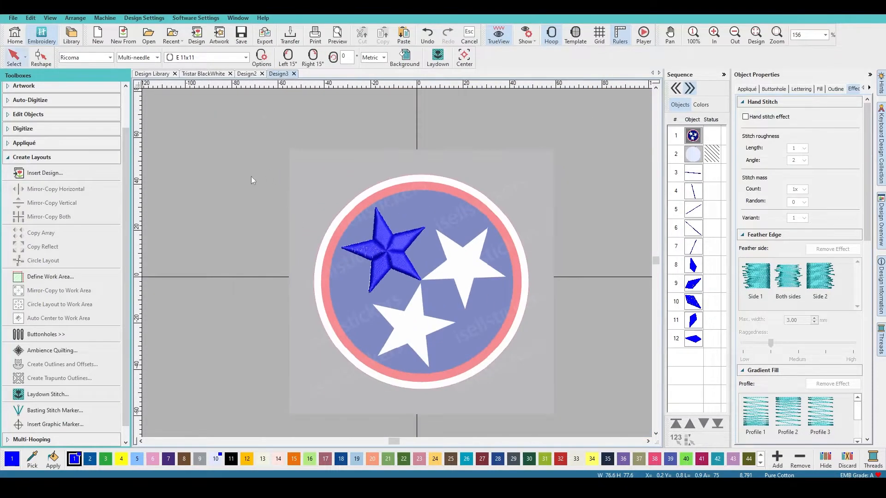
left_click_drag(454, 328, 454, 317)
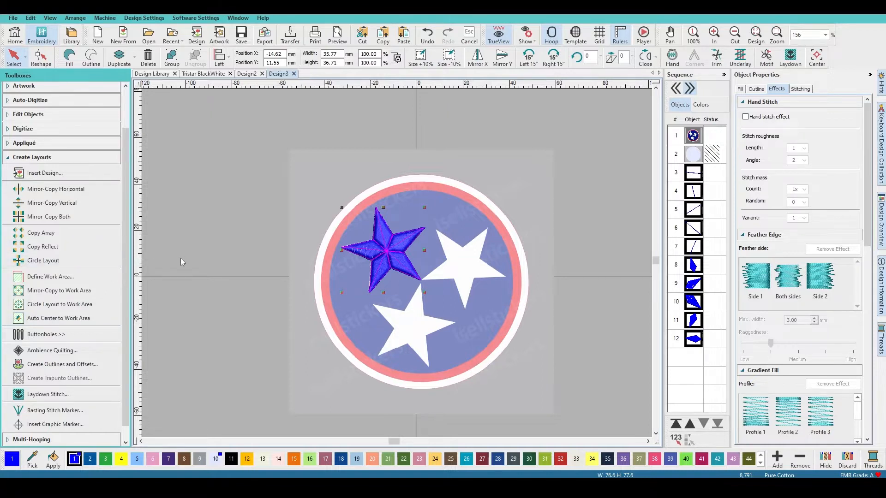
key("ctrl+d")
left_click_drag(395, 242, 472, 257)
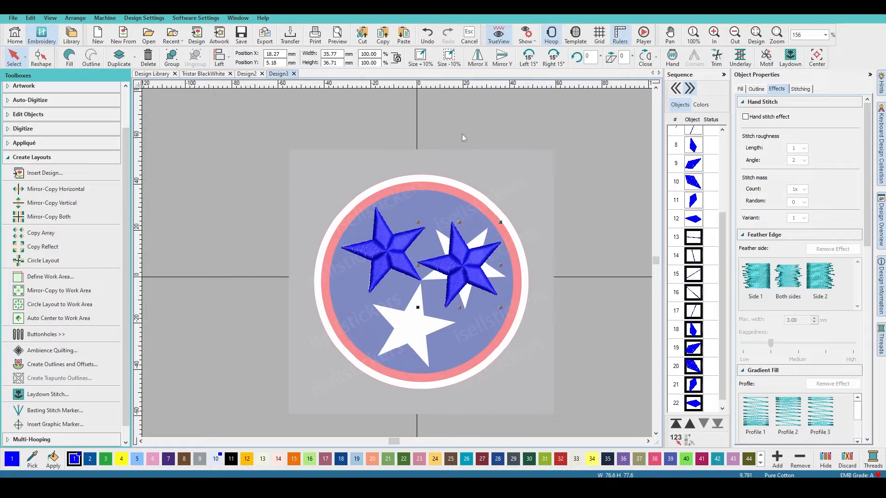
Rotate the copied star left by 15° twice, and fine-tune its rotation and position to fit the right-hand white star
left_click(531, 62)
left_click(531, 63)
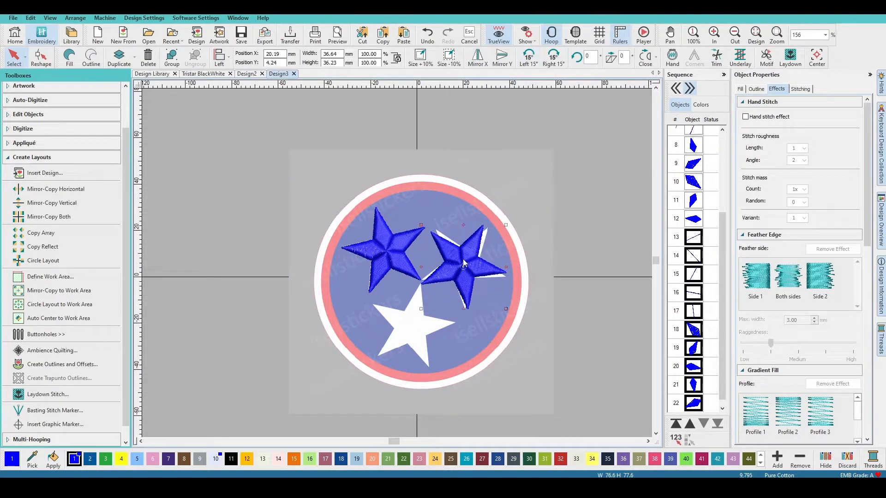
left_click_drag(506, 226, 511, 231)
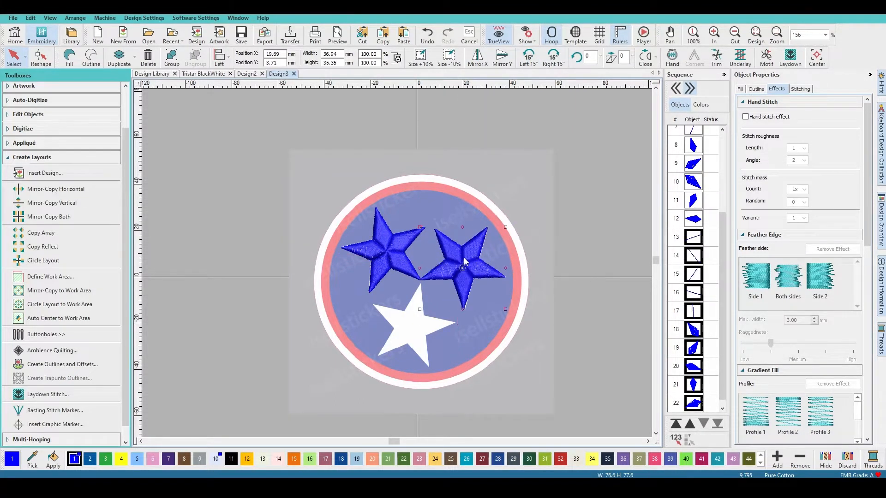
Nudge the right-hand star onto its artwork, and place a duplicate of it over the lower white star
left_click_drag(468, 276, 470, 278)
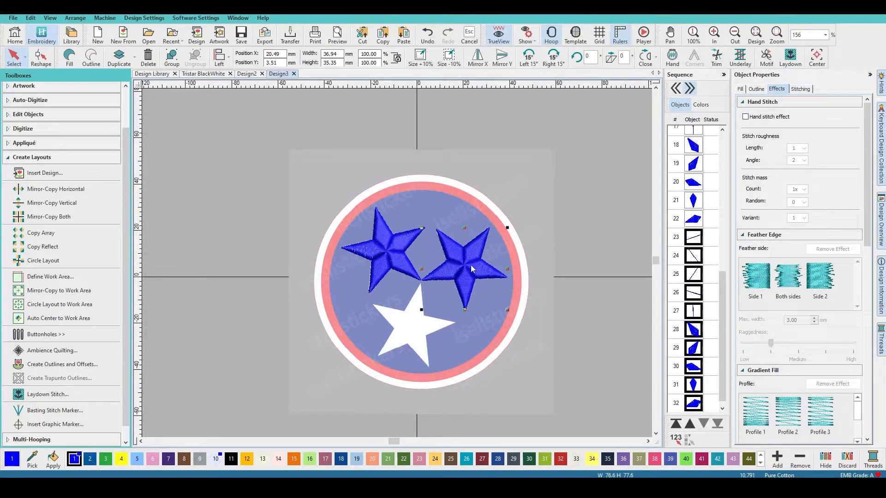
left_click_drag(470, 266, 425, 335)
Rotate and reposition the lower star copy until its points fit the lower white star, and deselect it
left_click_drag(375, 286, 372, 290)
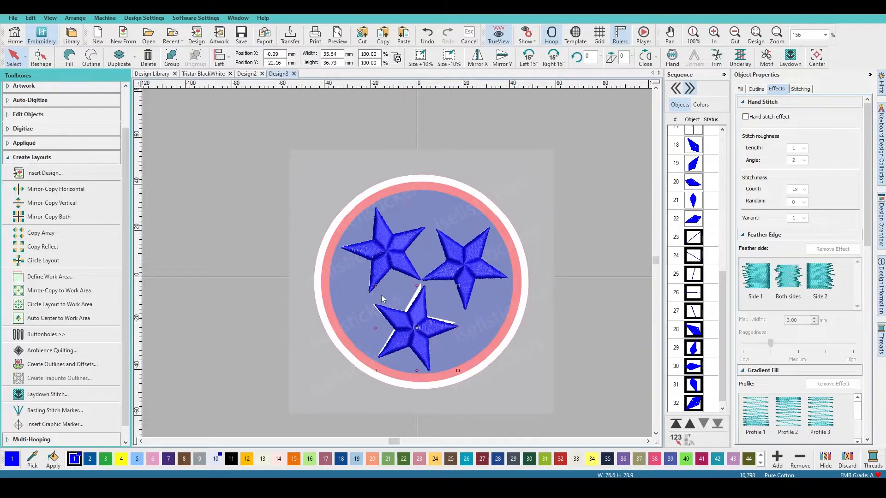
left_click_drag(425, 339, 425, 340)
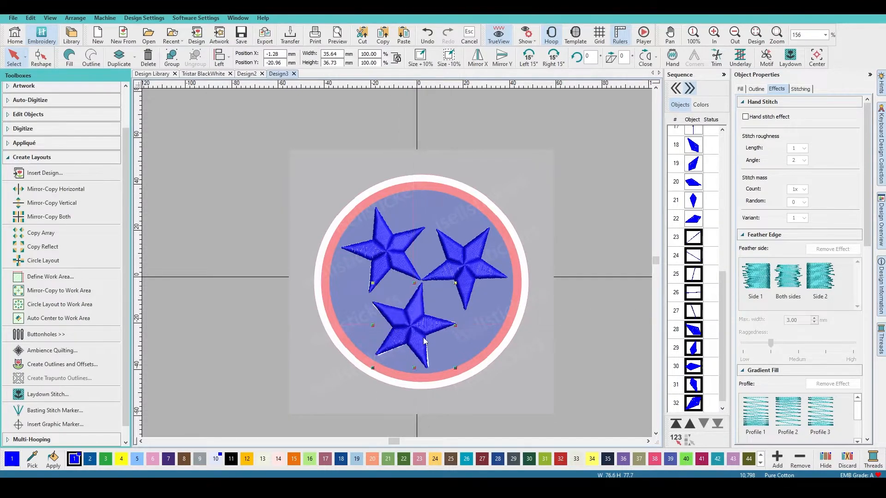
scroll(395, 303, "up", 3)
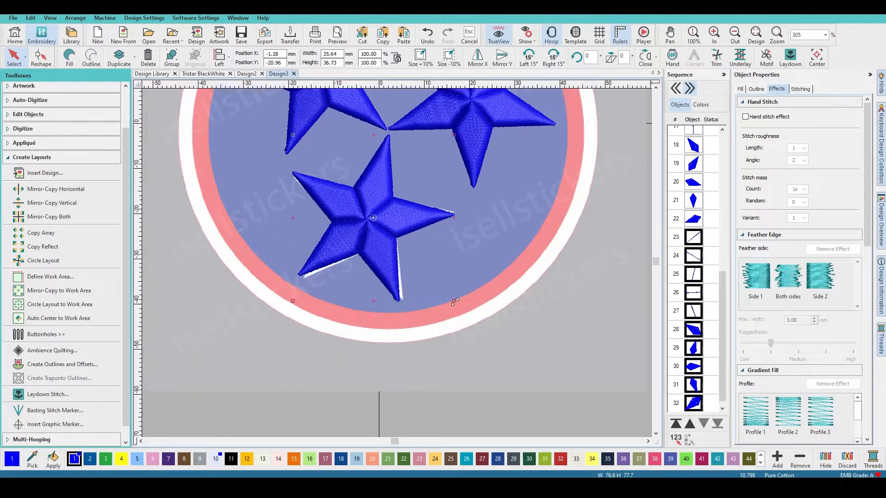
left_click_drag(455, 302, 458, 297)
scroll(402, 262, "down", 5)
scroll(397, 263, "up", 3)
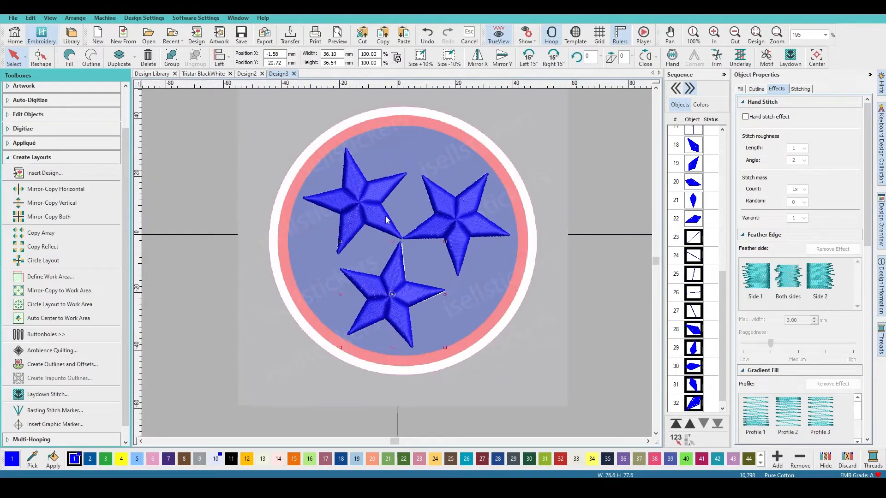
scroll(386, 220, "up", 3)
scroll(338, 228, "up", 1)
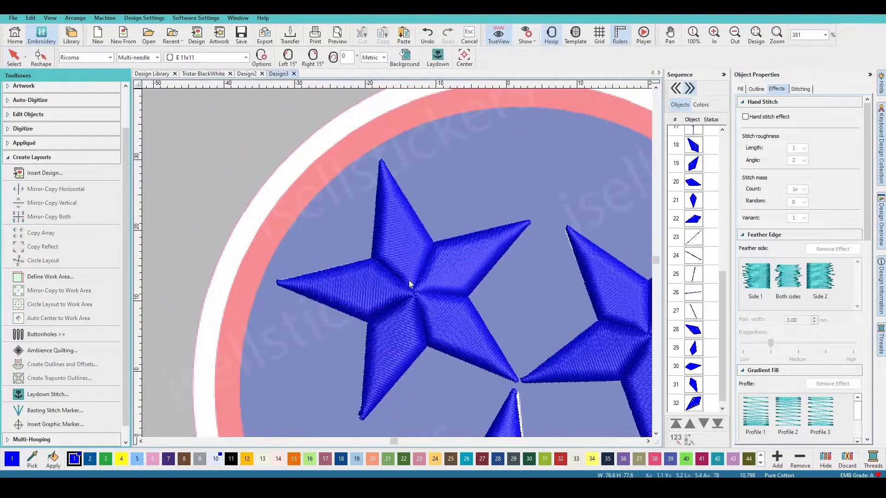
key("Escape")
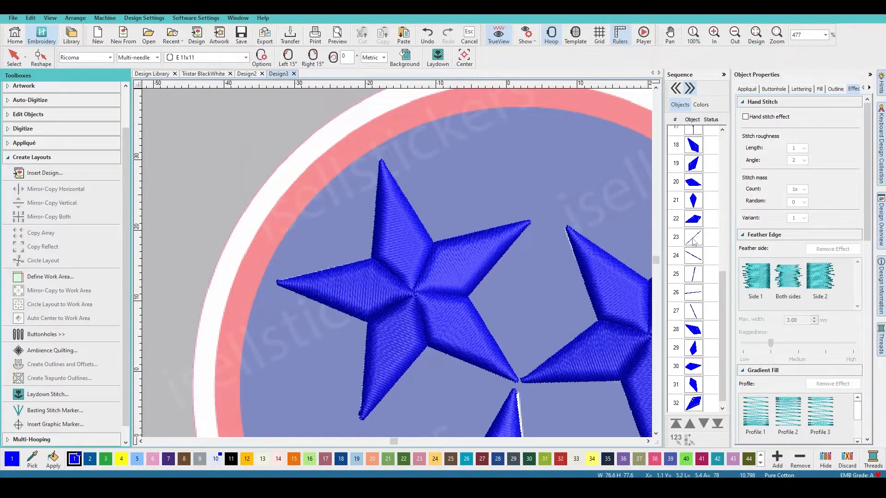
Delete the five guide lines of the first star, objects 3 to 7 in the sequence
scroll(703, 217, "up", 5)
left_click(694, 175)
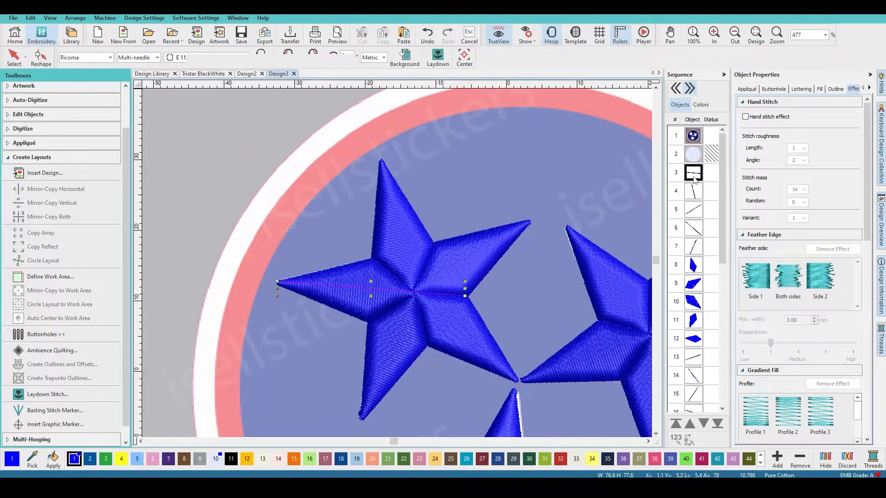
left_click(704, 250, "shift")
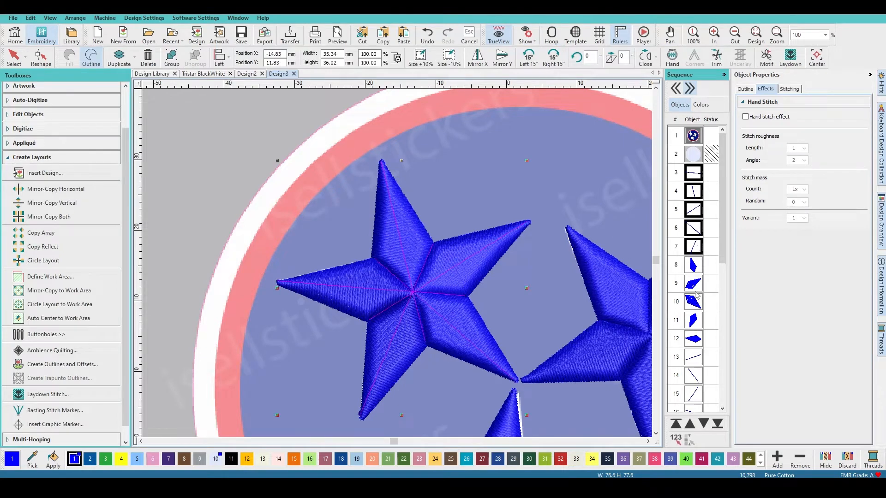
key("Delete")
Delete the five guide lines belonging to the right-hand star from the sequence
scroll(704, 315, "down", 2)
left_click(693, 161)
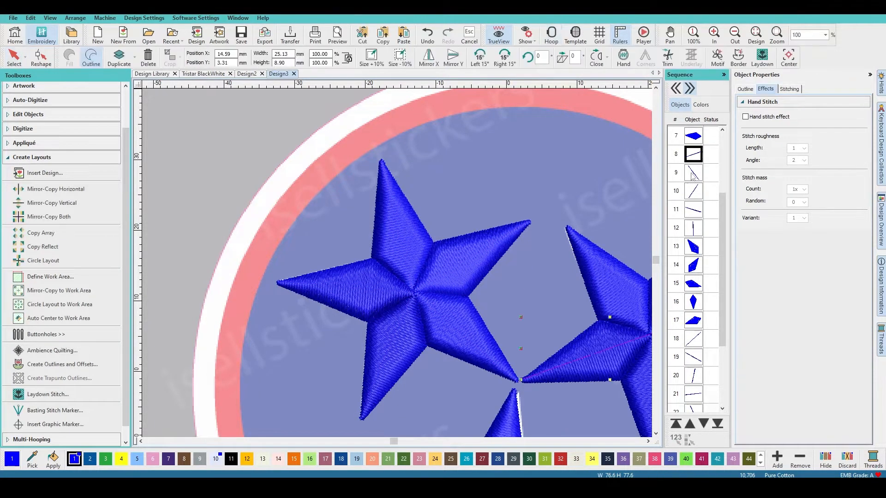
left_click(700, 232, "shift")
key("Delete")
Delete the five remaining guide lines, those of the lower star, from the sequence
left_click(693, 249)
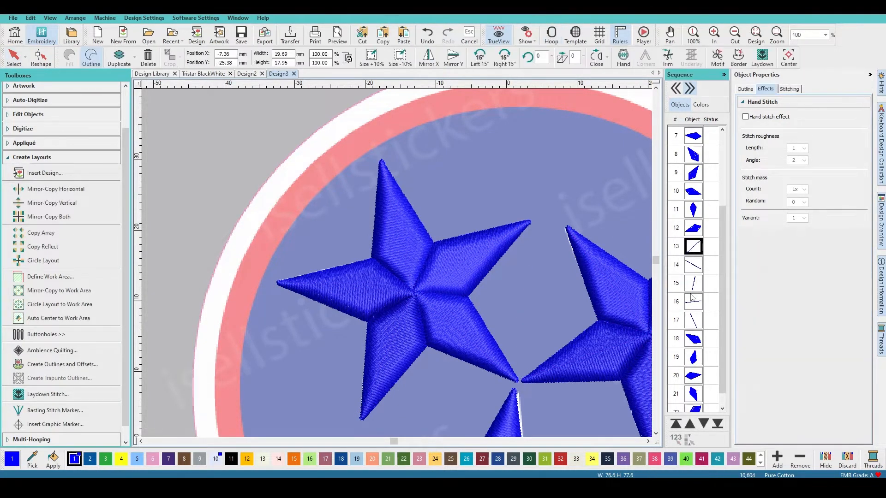
left_click(693, 319, "shift")
key("Delete")
scroll(693, 231, "up", 2)
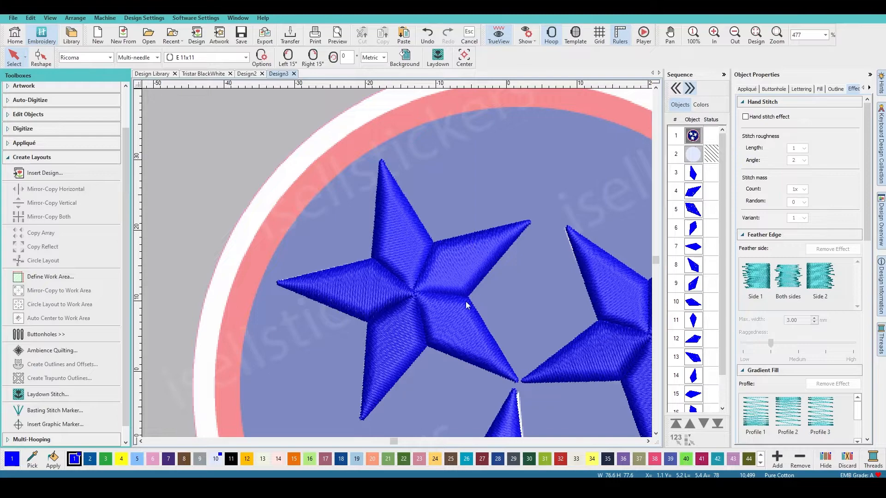
Simulate the stitch-out with TrueView off, and examine how the stitching travels between the points of the first star
key("t")
scroll(424, 282, "up", 2)
scroll(397, 263, "down", 2)
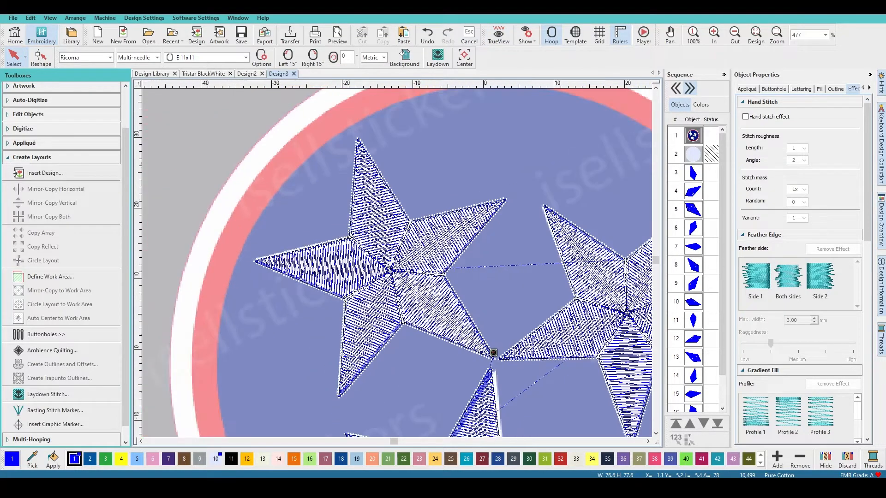
key("t")
left_click(643, 33)
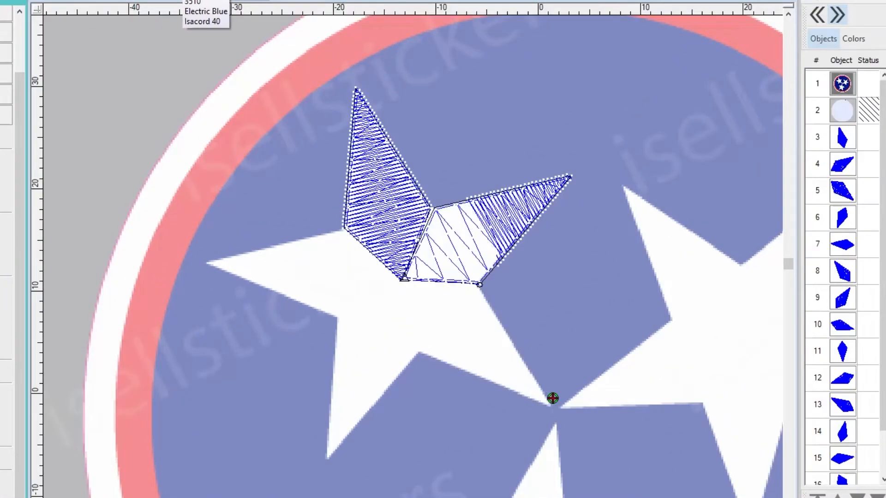
scroll(404, 280, "up", 4)
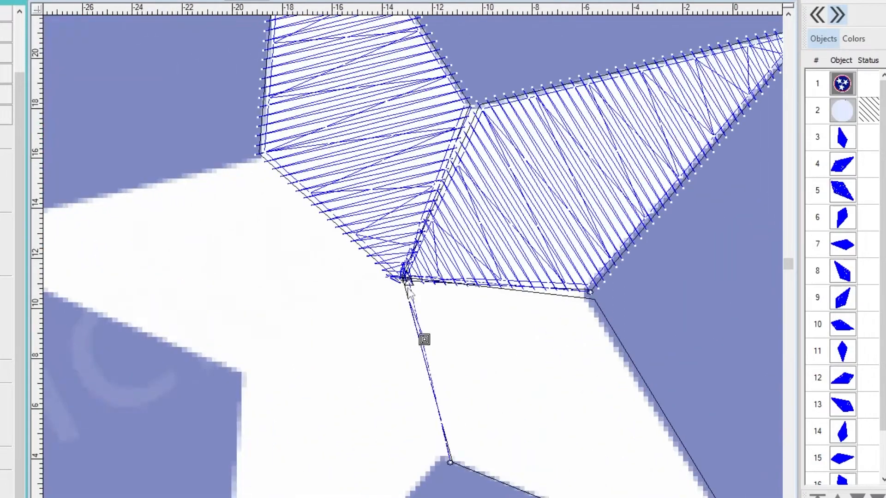
left_click_drag(441, 427, 441, 293)
scroll(416, 272, "up", 3)
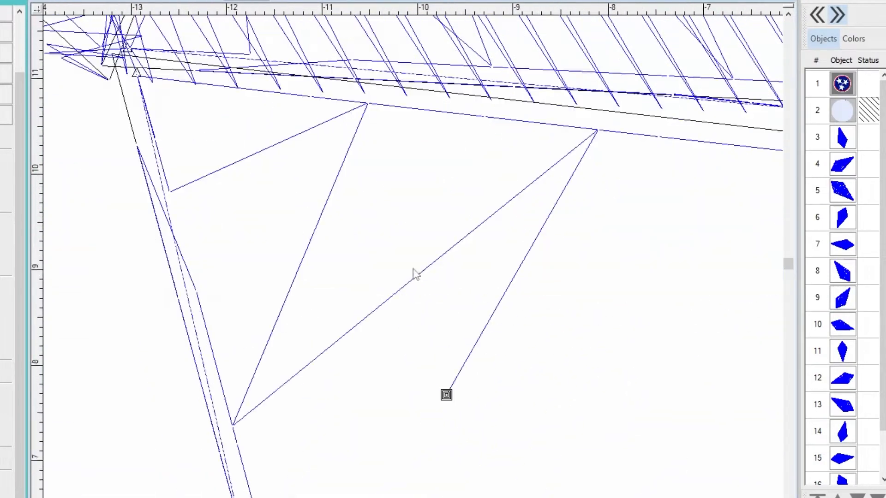
scroll(414, 269, "down", 4)
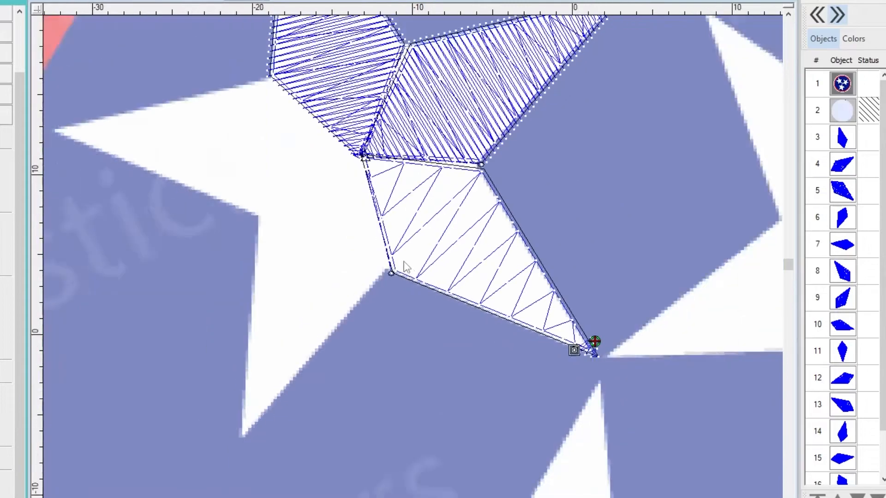
key("Escape")
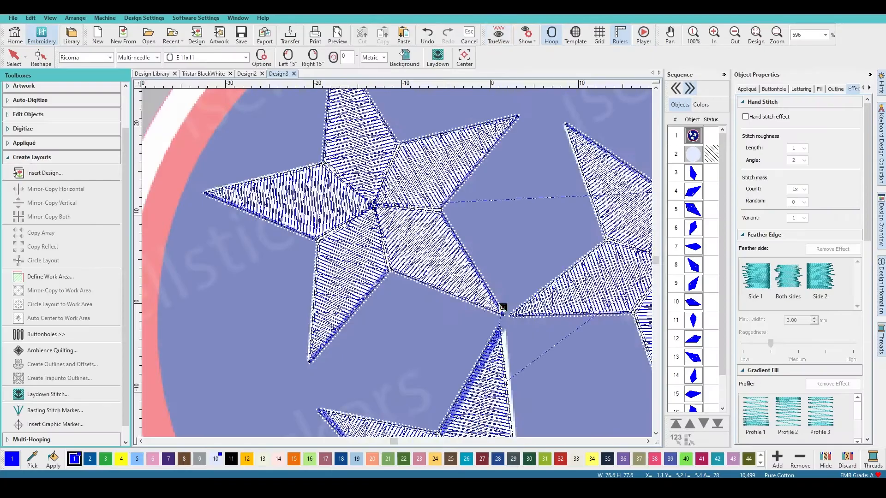
key("t")
Examine the stitch start and end positions of the first star's top and upper-right points in Reshape
left_click(386, 259)
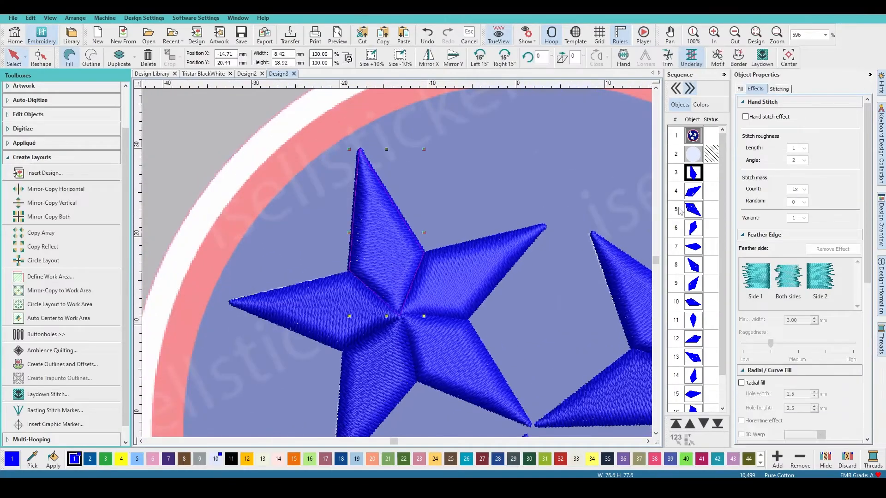
key("h")
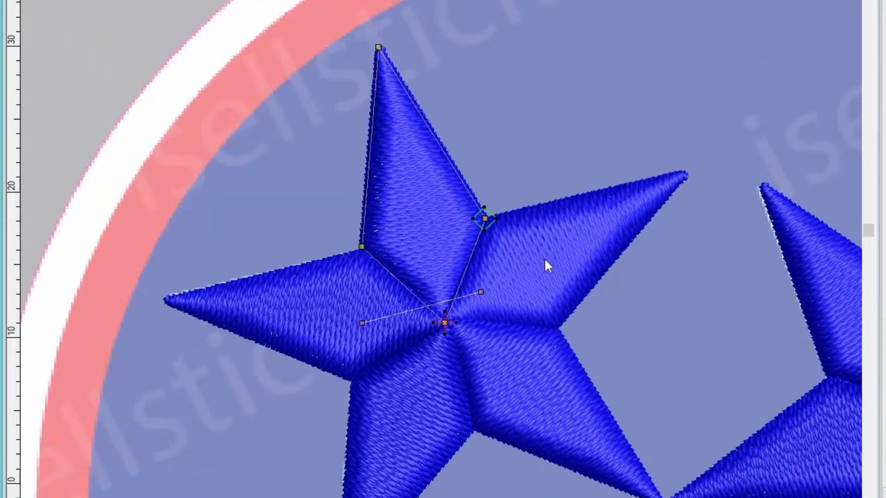
key("Escape")
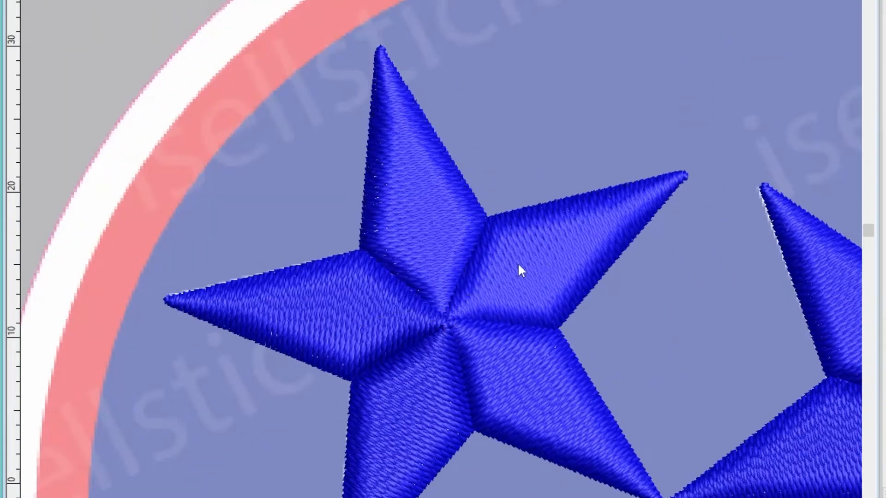
left_click(538, 262)
key("h")
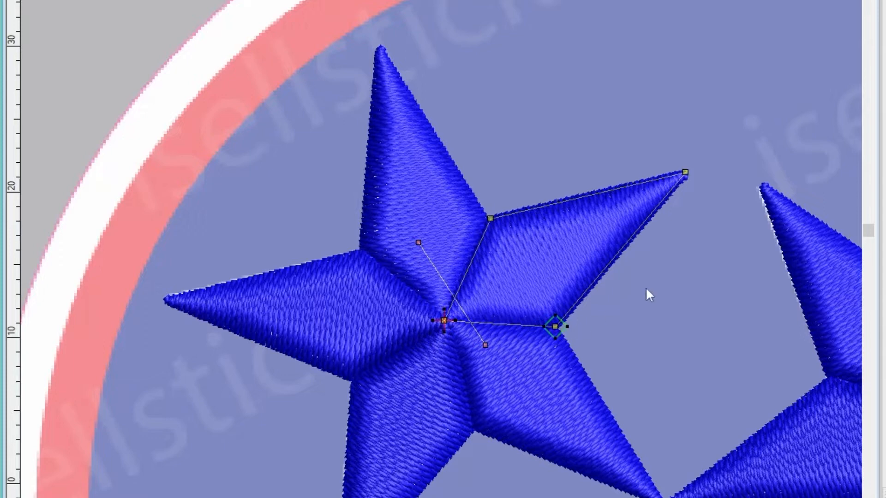
Reshape the first star's top point, moving its stitch start to the left inner corner and its end to the right inner corner
left_click(439, 206)
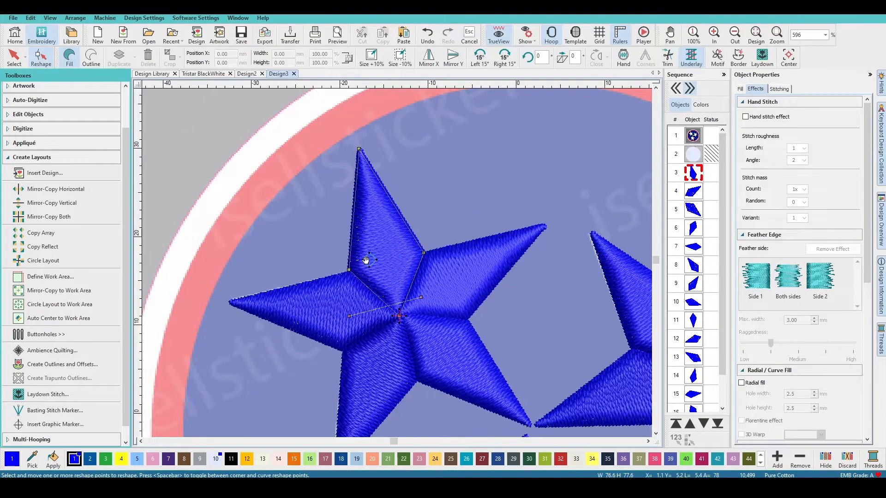
left_click(349, 269)
left_click_drag(421, 252, 424, 253)
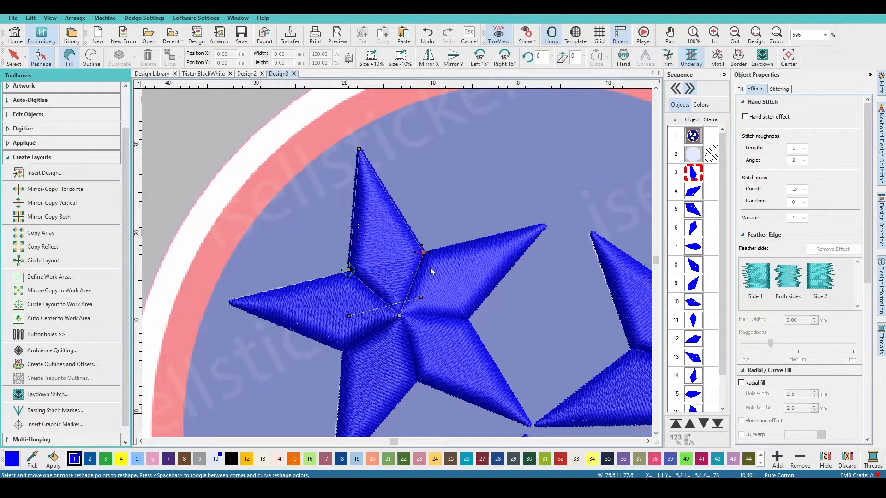
scroll(424, 254, "up", 6)
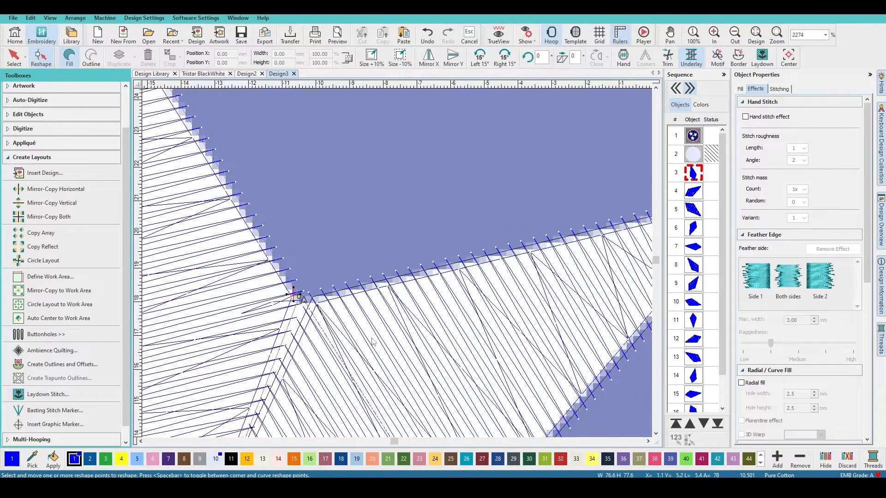
key("t")
scroll(323, 316, "down", 8)
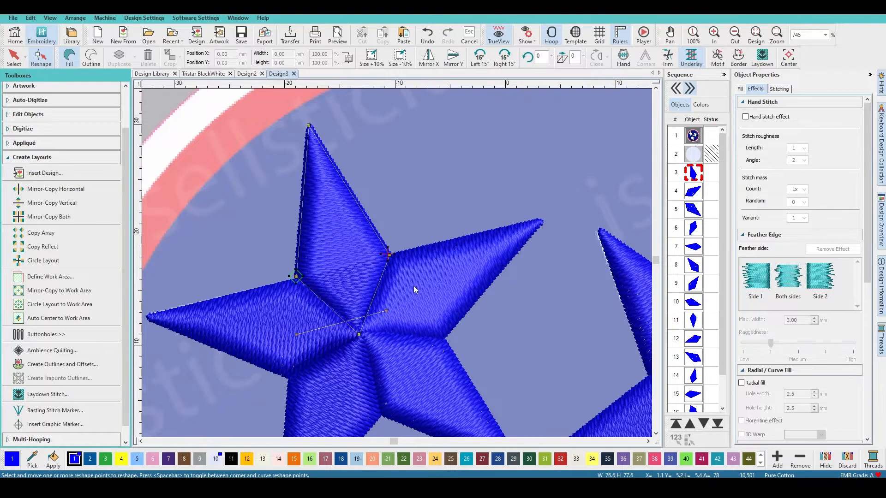
Move the upper-right star point's stitch start to the corner shared with the top point, and its end to the lower inner corner
left_click(413, 286)
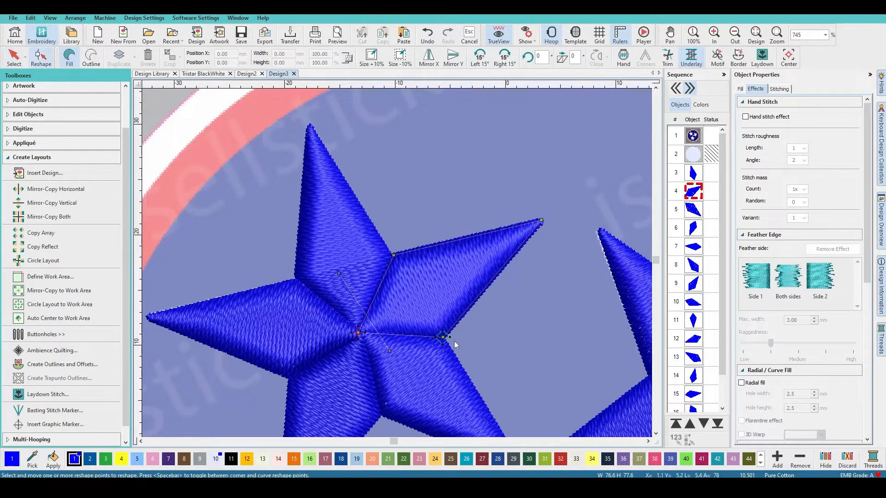
left_click_drag(446, 338, 393, 257)
scroll(388, 264, "up", 6)
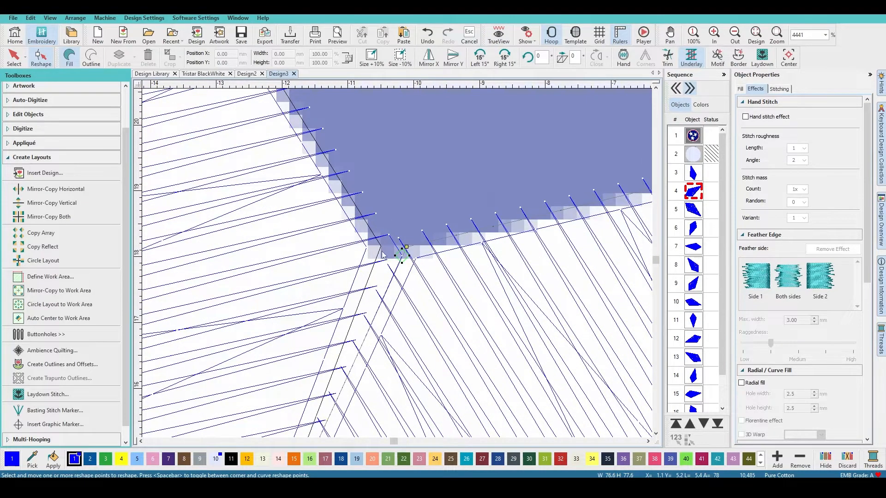
key("t")
scroll(396, 264, "down", 7)
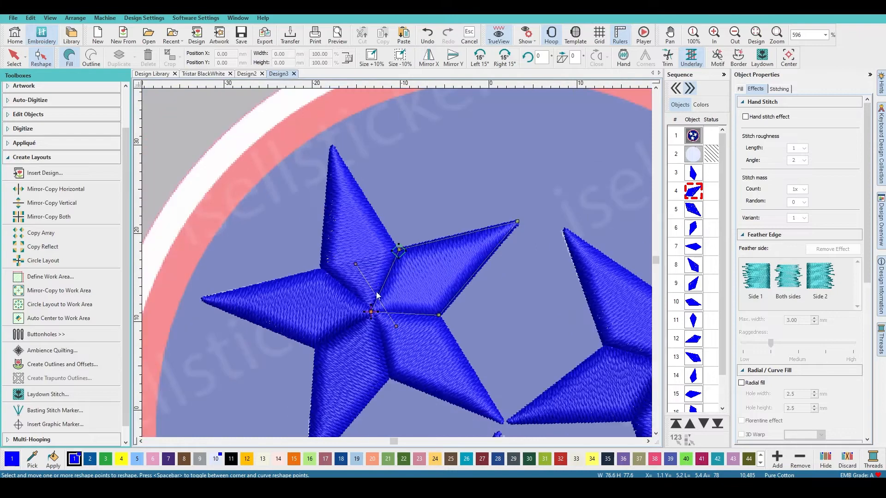
scroll(387, 317, "up", 2)
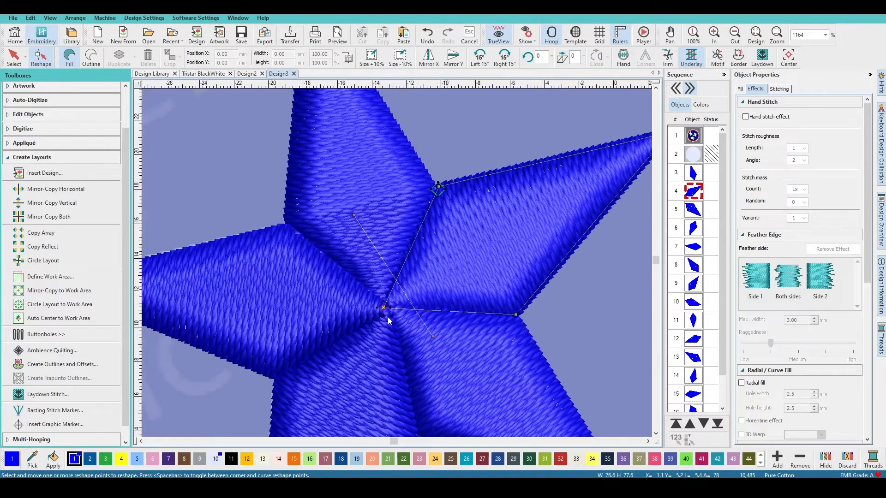
left_click(516, 315)
scroll(388, 275, "down", 3)
scroll(388, 275, "up", 2)
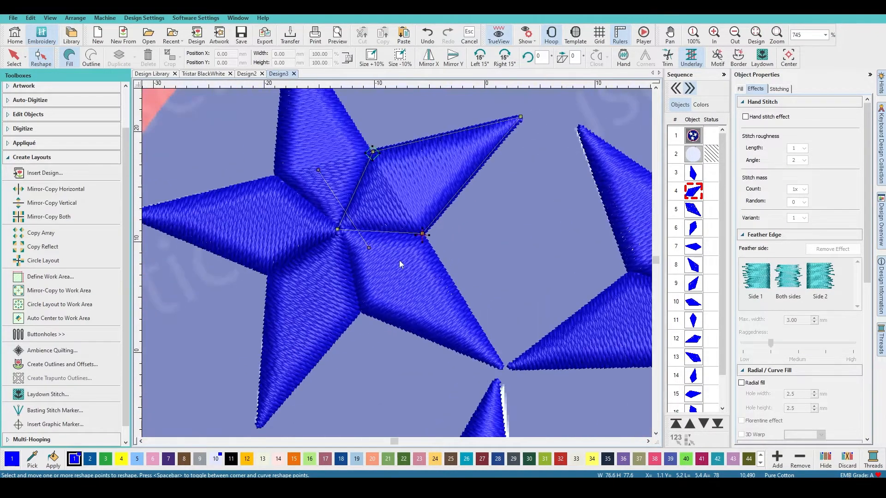
key("Escape")
Reshape the lower-right star point so stitching starts at its upper inner corner and ends at its lower inner corner
left_click(414, 273)
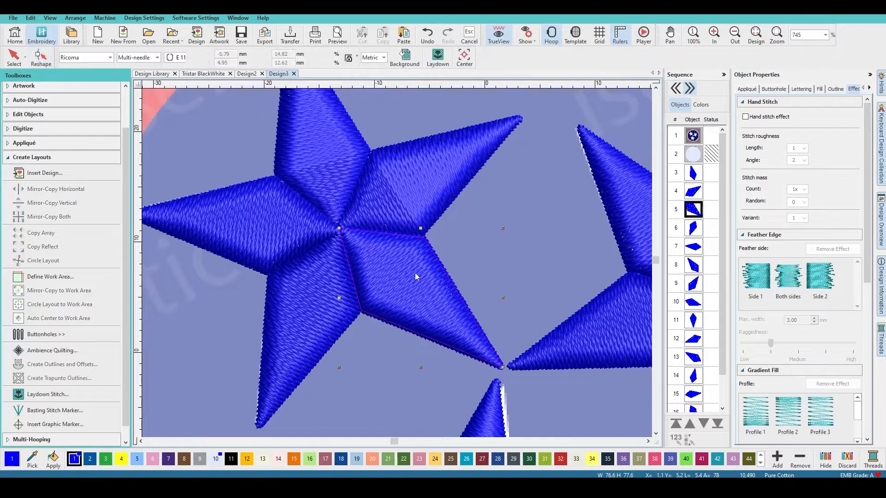
key("h")
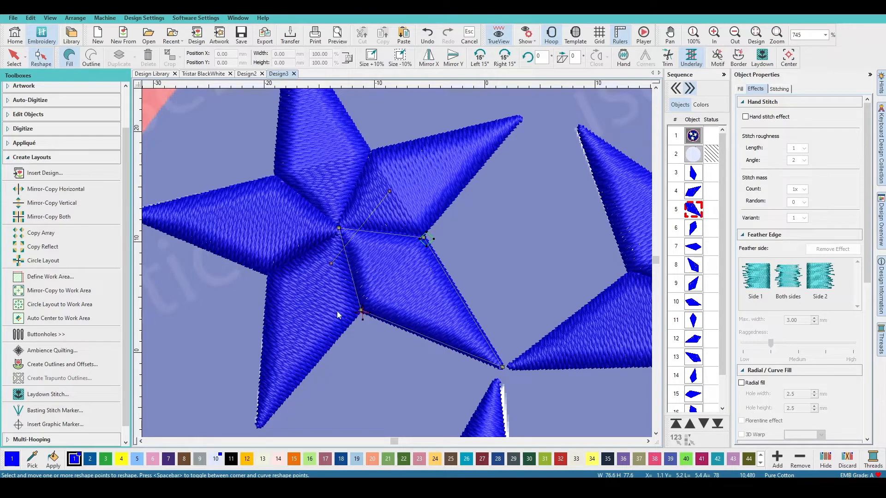
key("Escape")
Set the lower-left star point's stitch start at its right inner corner and its end at its left inner corner
left_click(319, 302)
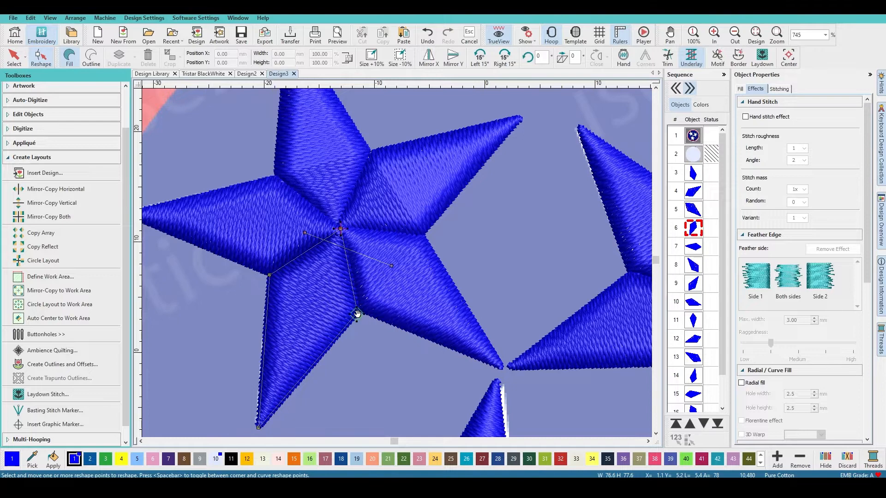
left_click(270, 276)
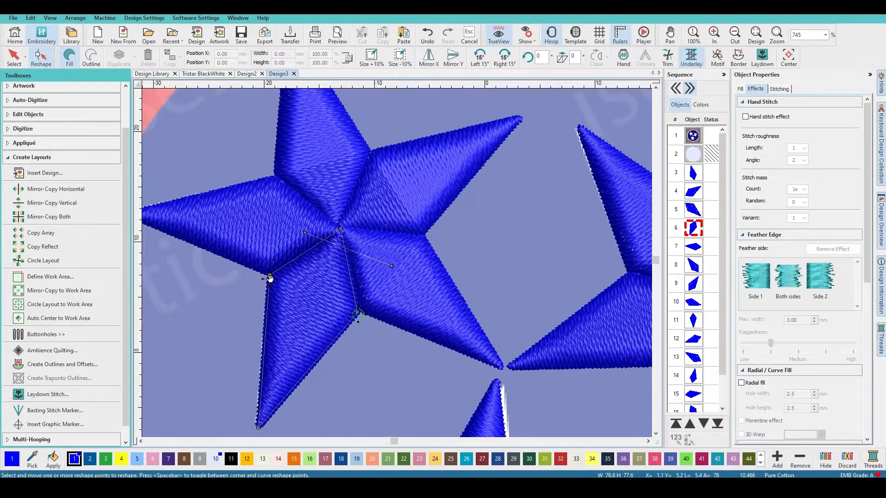
Reshape the left star point so its stitching starts at the lower inner corner and ends at the upper inner corner
left_click(263, 230)
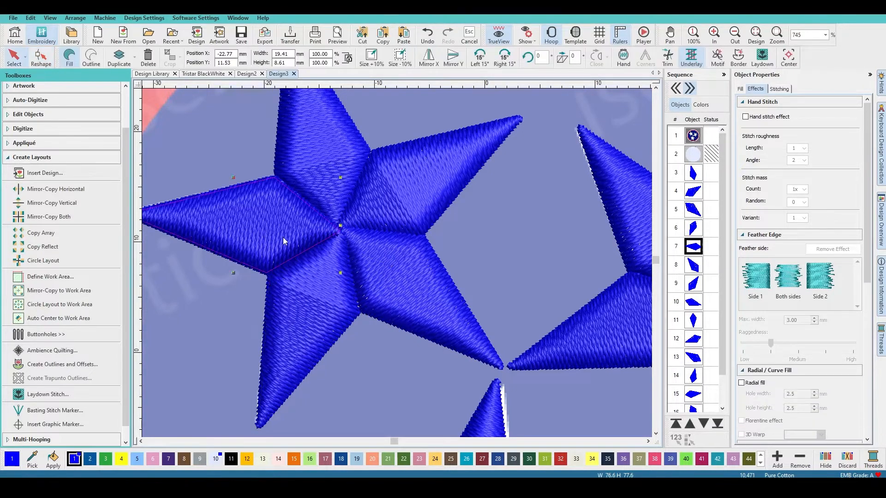
left_click(341, 230)
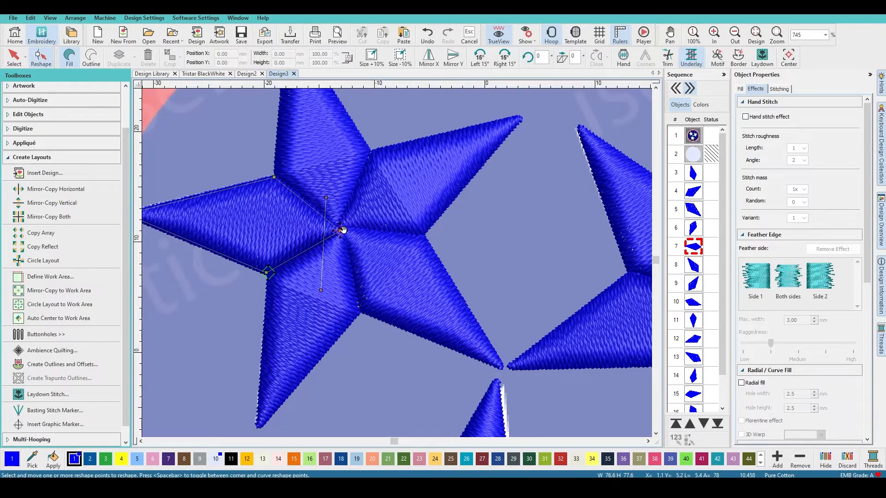
left_click(274, 178)
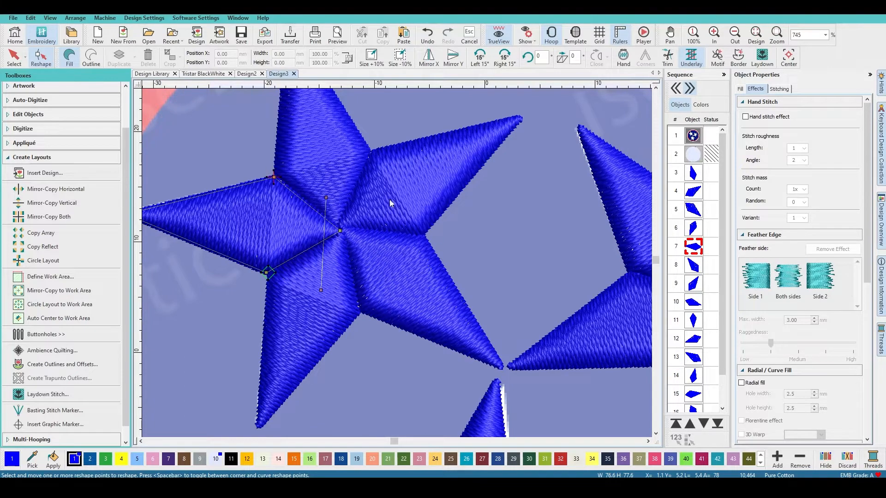
scroll(389, 200, "down", 2)
key("Escape")
Select all five points of the upper-left star and group them
scroll(396, 264, "down", 3)
scroll(432, 339, "up", 2)
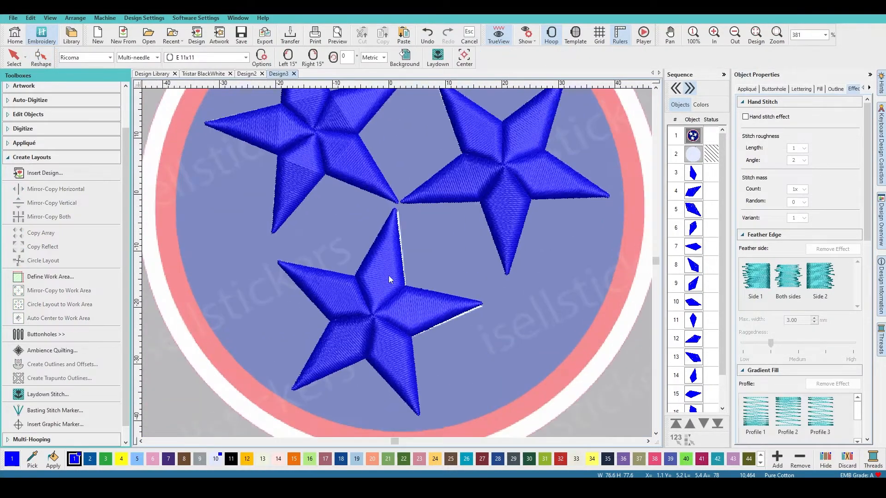
scroll(388, 276, "down", 1)
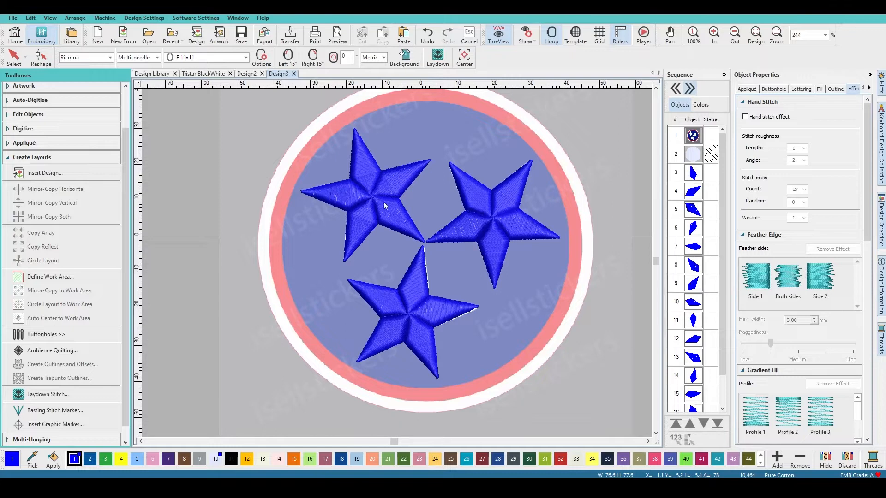
left_click_drag(436, 245, 437, 249)
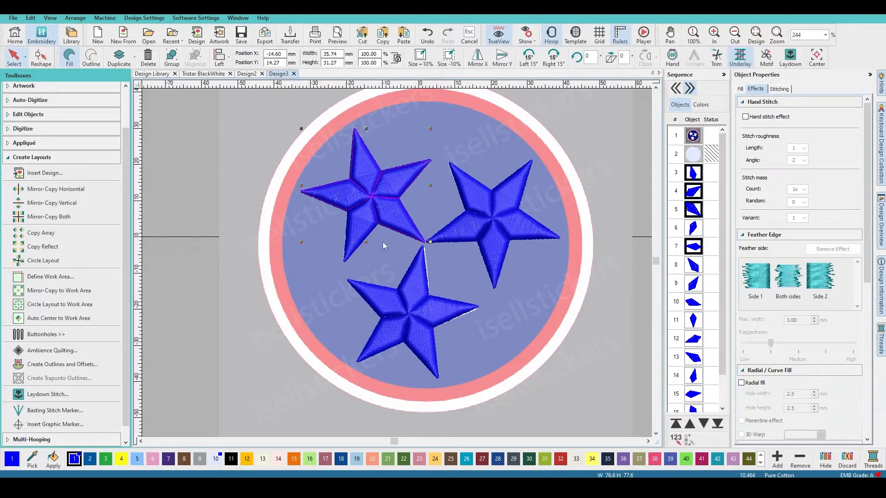
left_click(363, 228, "shift")
left_click(336, 194, "shift")
left_click(172, 58)
left_click(525, 273)
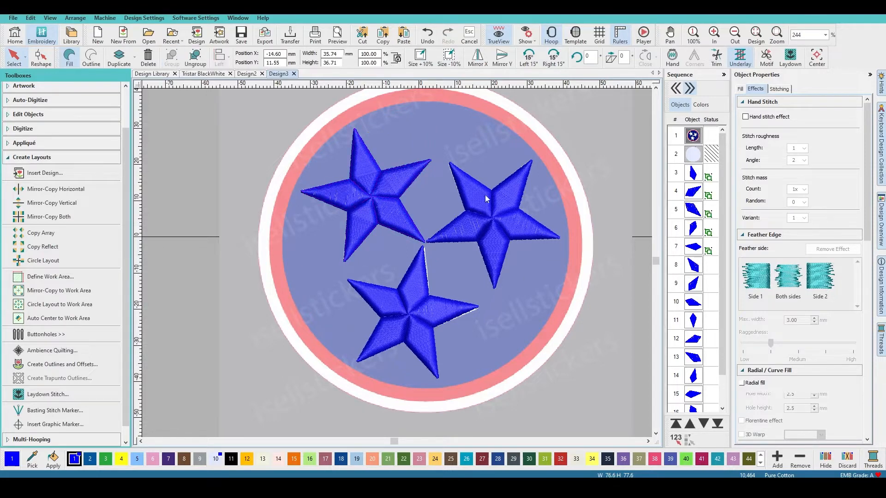
Delete objects 8 through 17, the points that make up the other two stars
left_click(694, 266)
left_click(684, 372, "shift")
key("Delete")
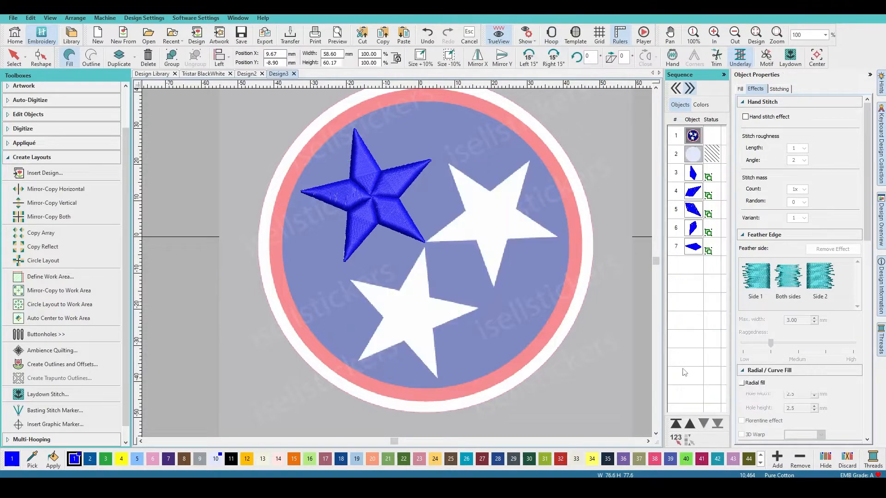
Duplicate the grouped star, move the copy over the lower star artwork, and rotate it counterclockwise to match
left_click(361, 199)
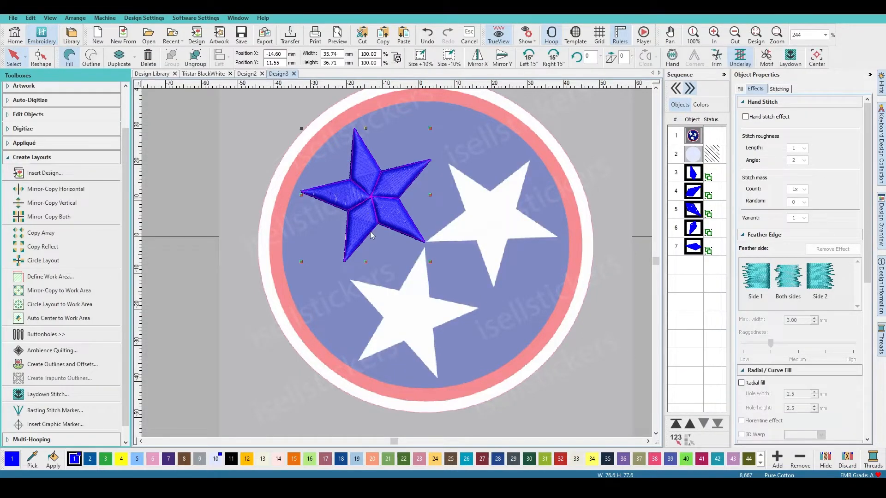
key("ctrl+d")
left_click_drag(381, 209, 419, 318)
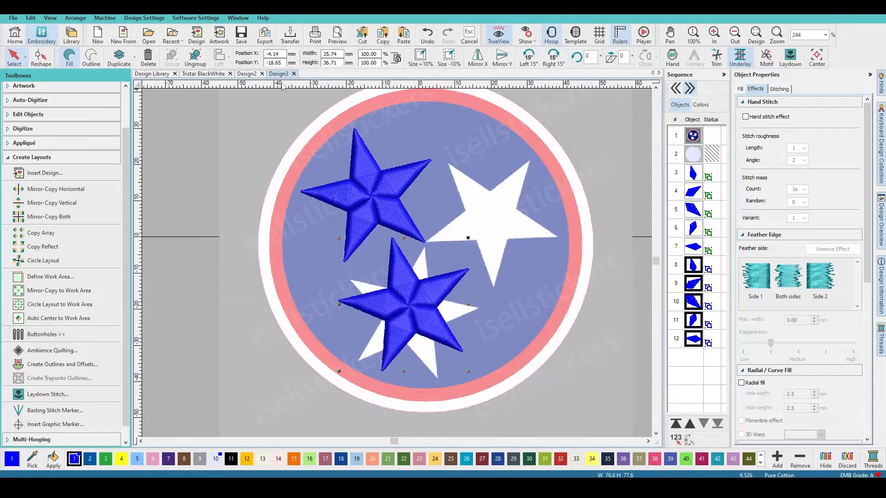
left_click(534, 60)
left_click(535, 61)
left_click(534, 60)
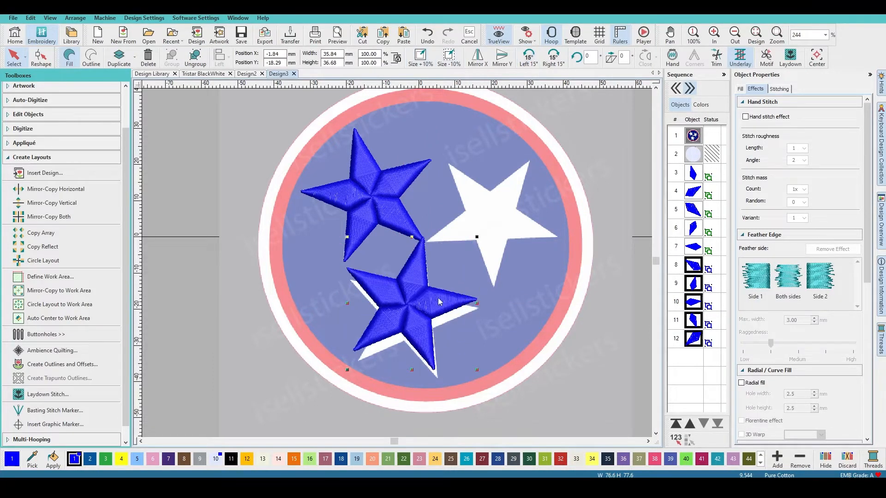
Duplicate the lower star onto the right-hand star artwork, rotating it 15° clockwise plus about 5° more to align it
left_click_drag(438, 298, 496, 209)
key("ctrl+d")
left_click(555, 57)
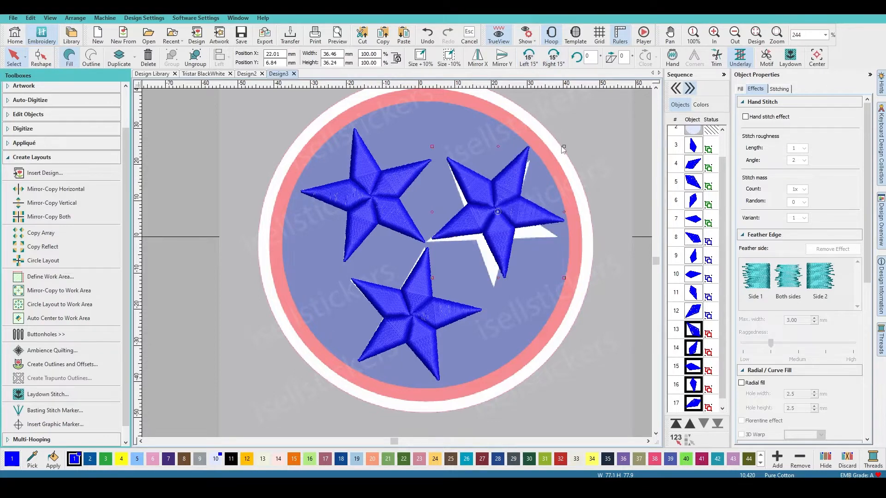
left_click_drag(563, 147, 564, 155)
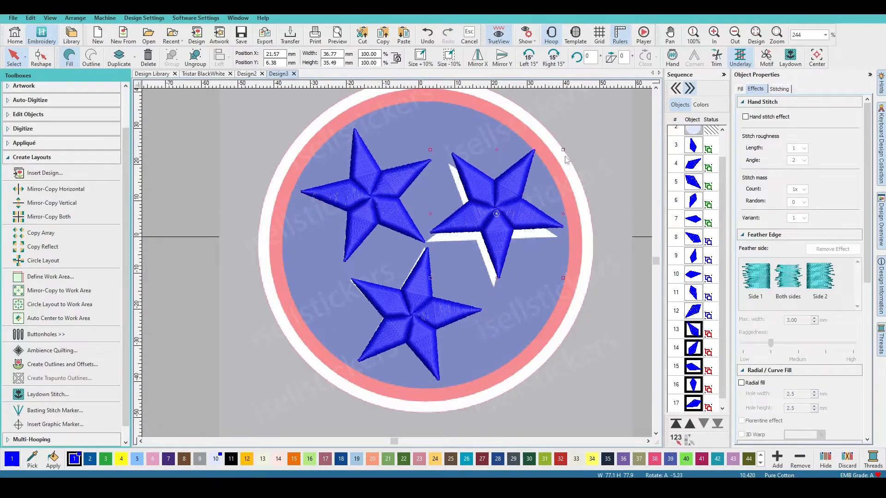
left_click_drag(518, 214, 515, 222)
Nudge the lower star slightly left so it lines up with its white artwork, and deselect it
left_click(436, 317)
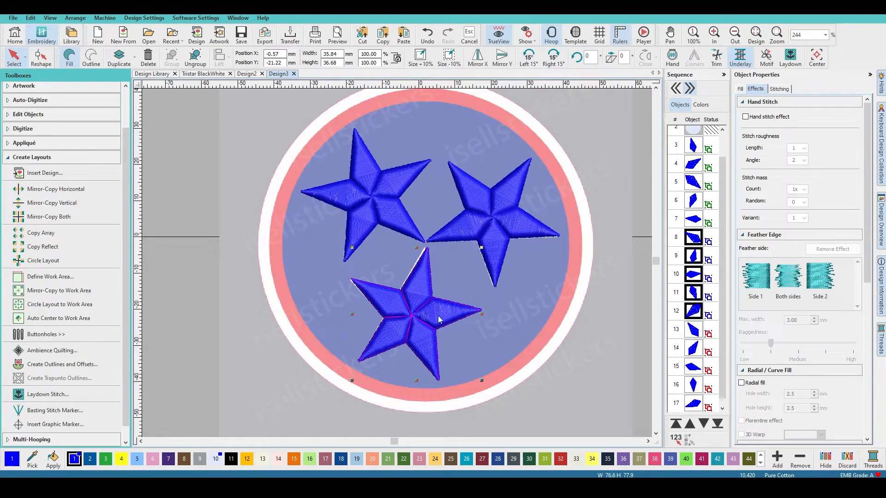
left_click_drag(436, 316, 433, 315)
left_click(453, 255)
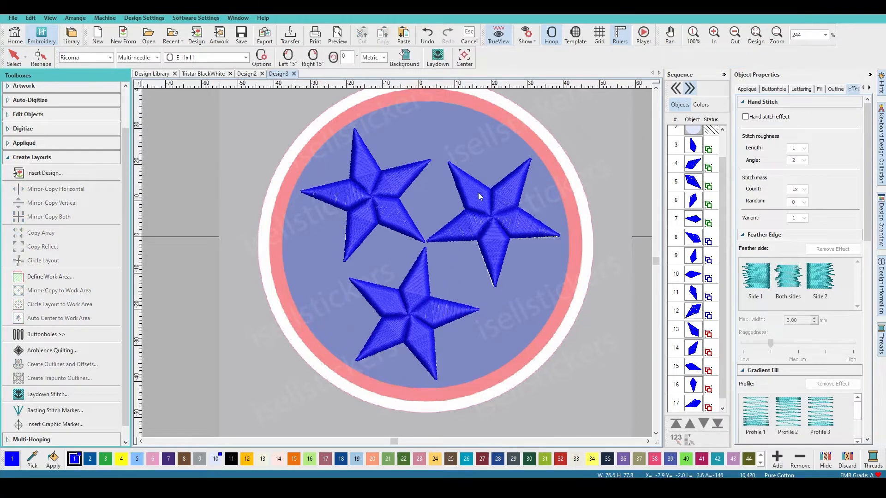
Play back the stitching of all three stars with TrueView off, and pause on the last star
left_click(644, 33)
key("t")
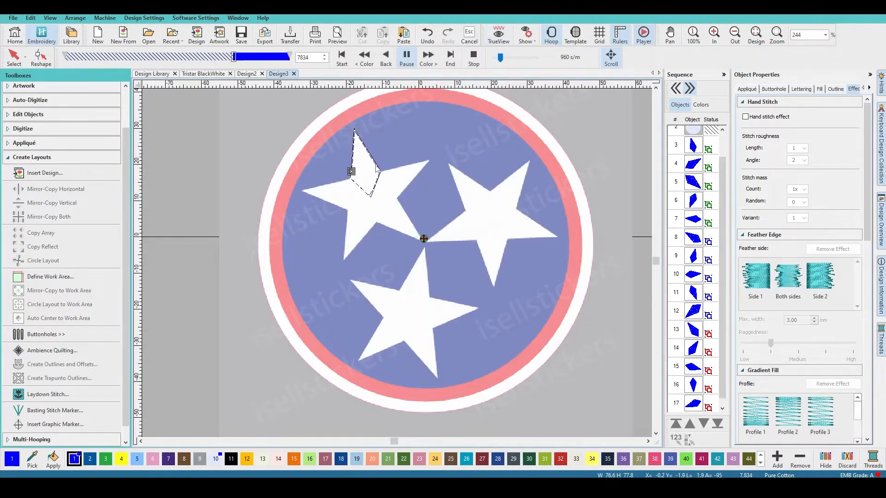
scroll(374, 165, "up", 3)
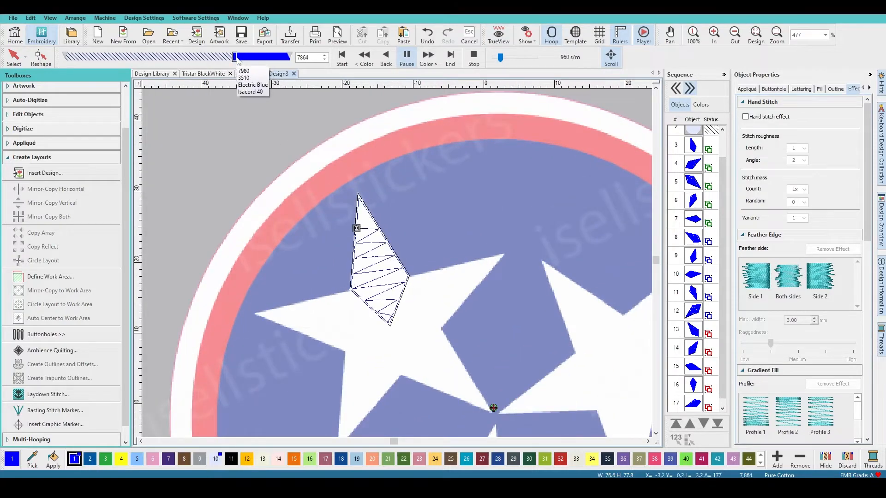
left_click_drag(235, 57, 252, 57)
scroll(398, 242, "down", 3)
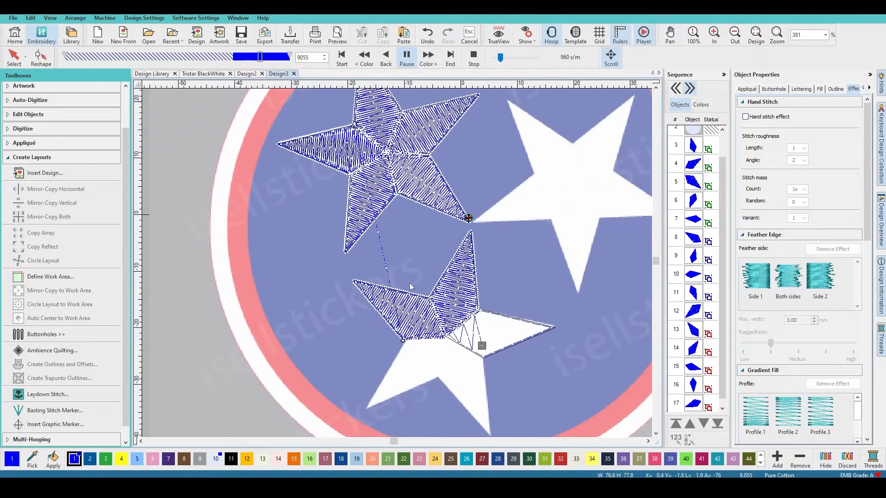
scroll(398, 242, "up", 2)
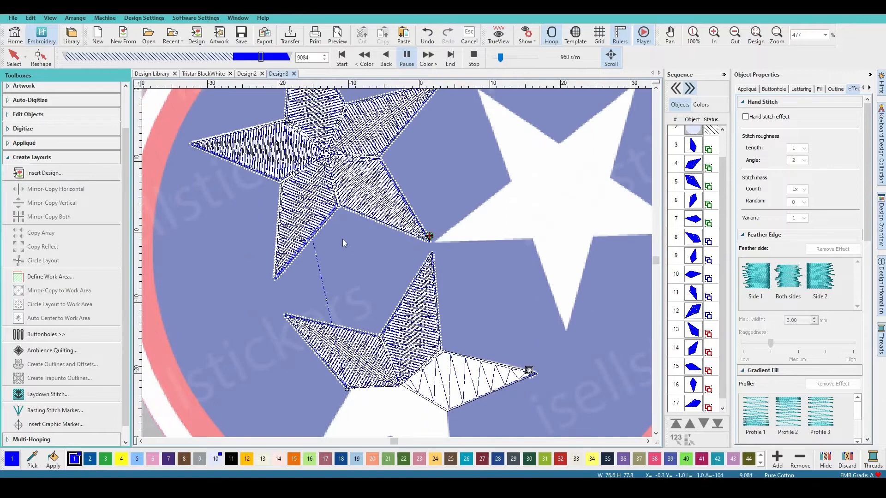
scroll(342, 239, "down", 1)
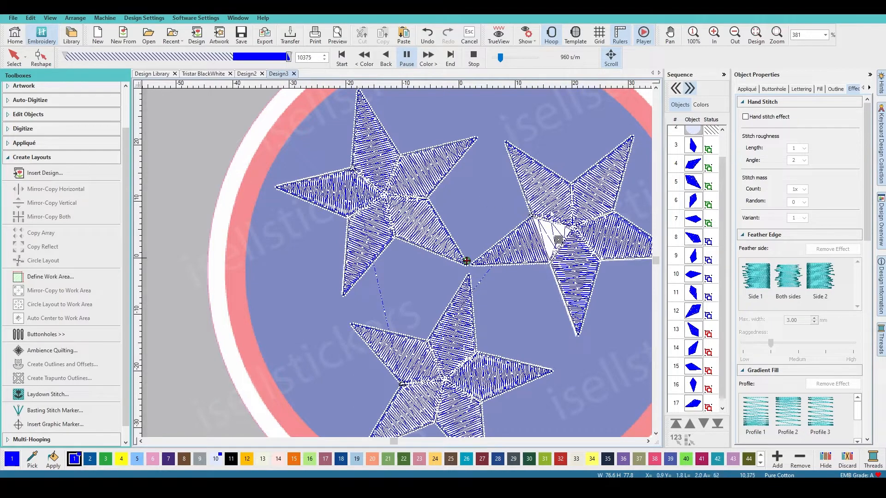
left_click(412, 61)
Examine the travel stitches inside and between the star points, restore TrueView, and exit the stitch player
scroll(404, 129, "up", 4)
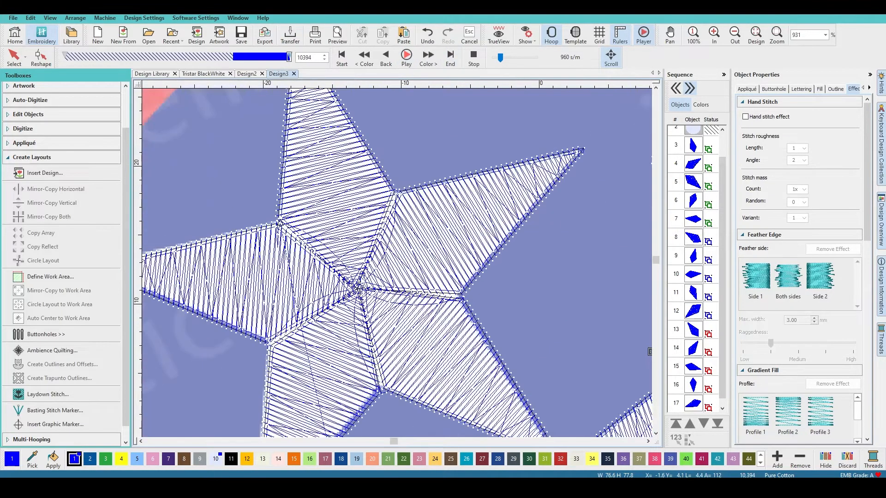
scroll(373, 308, "down", 3)
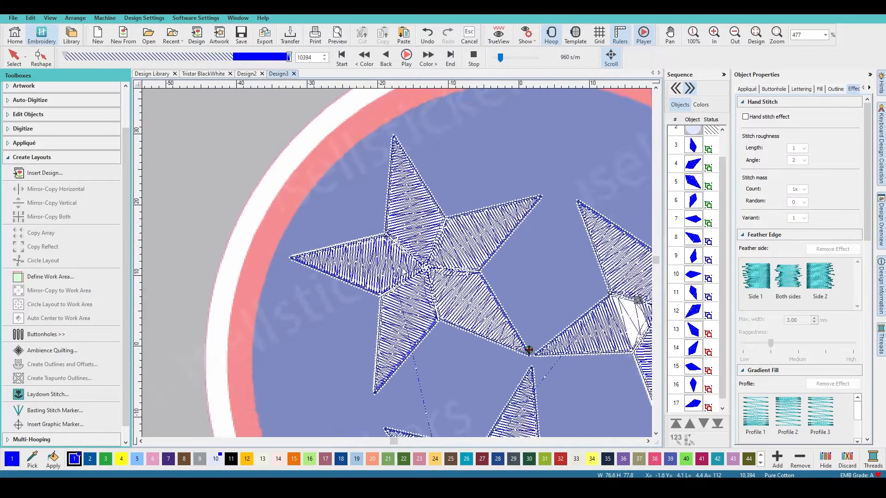
scroll(399, 267, "up", 4)
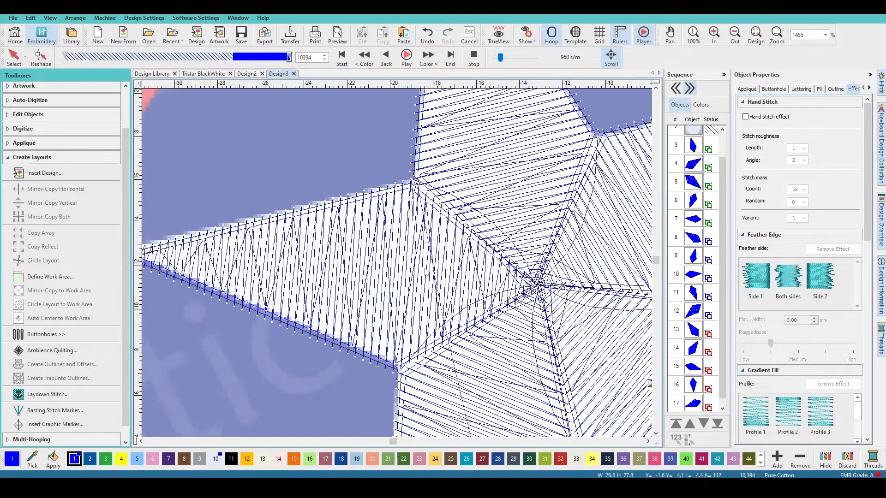
scroll(426, 272, "down", 4)
scroll(402, 265, "up", 5)
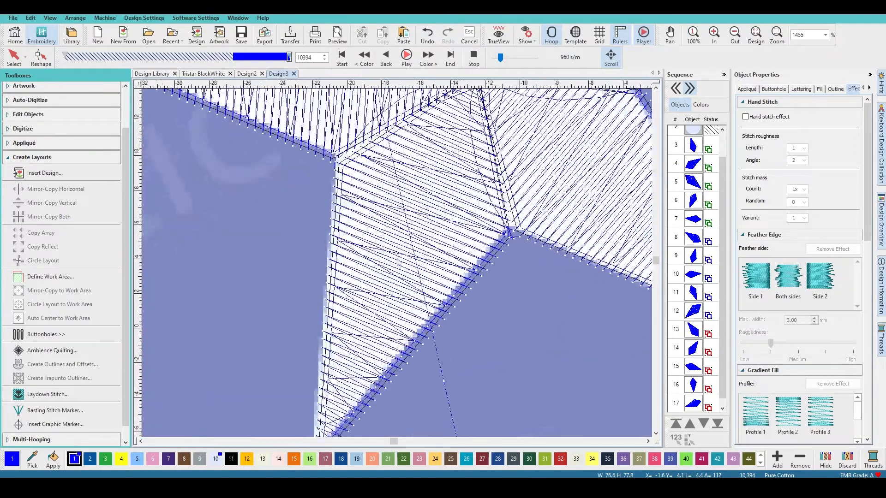
scroll(400, 262, "down", 4)
scroll(409, 275, "up", 8)
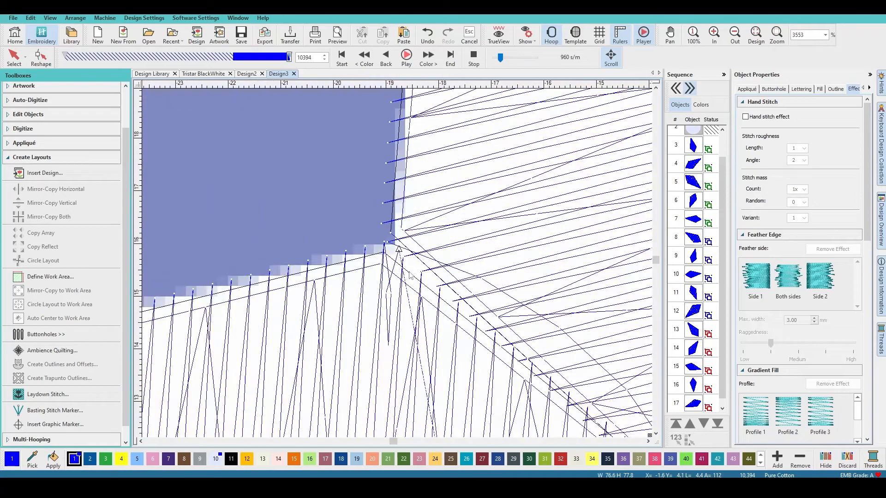
scroll(400, 252, "down", 15)
scroll(427, 262, "up", 2)
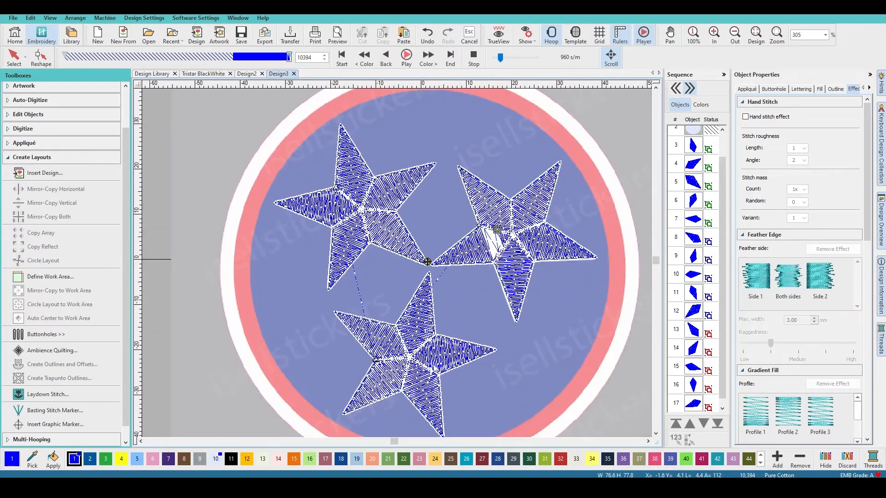
key("t")
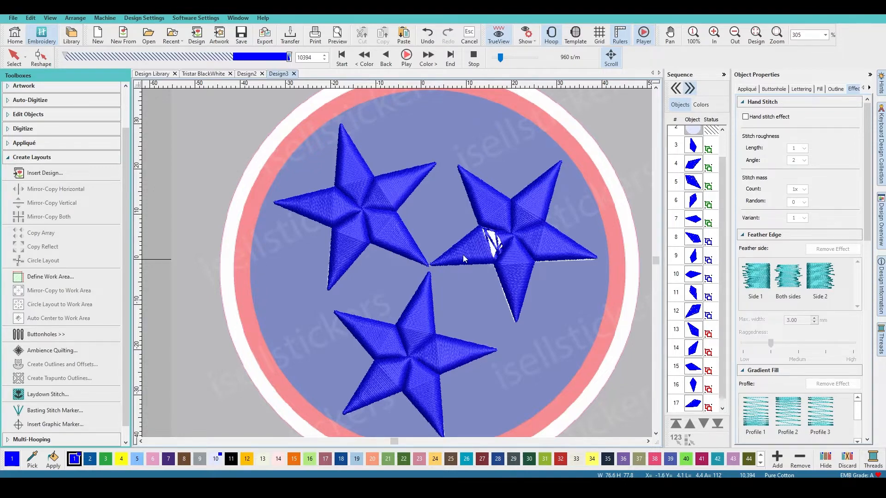
left_click(639, 35)
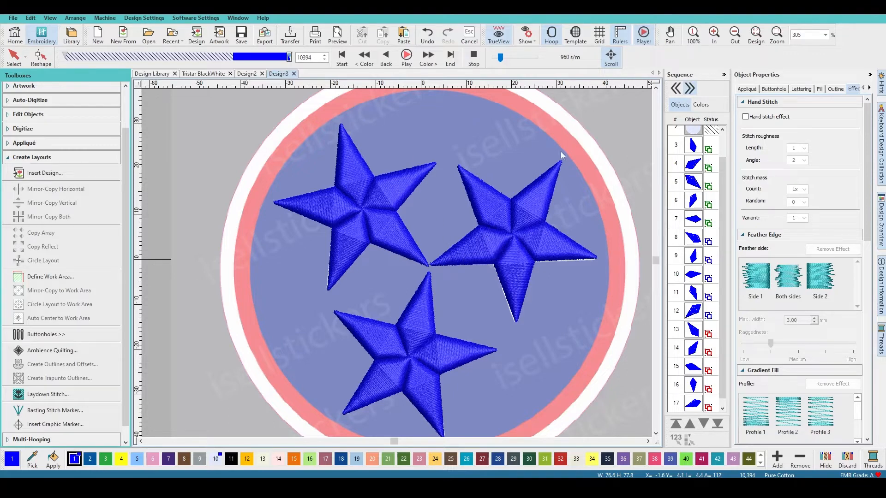
Digitize a satin-filled circle about 3.36 in across, centered where the stars meet and reaching the red ring's outer edge, and select it
scroll(369, 291, "down", 2)
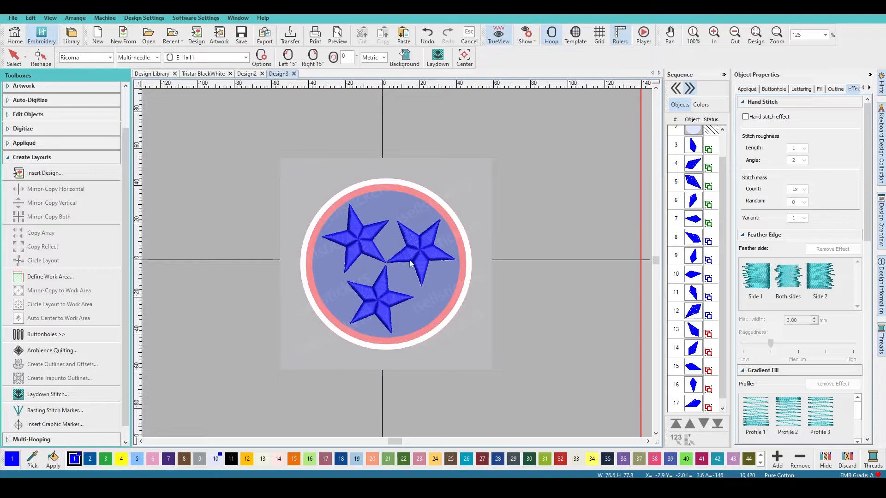
left_click(21, 129)
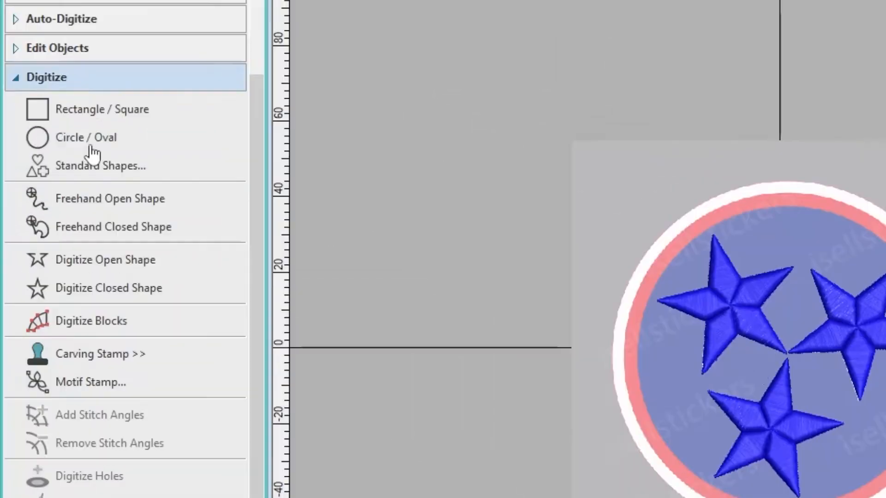
left_click(39, 158)
left_click(386, 264)
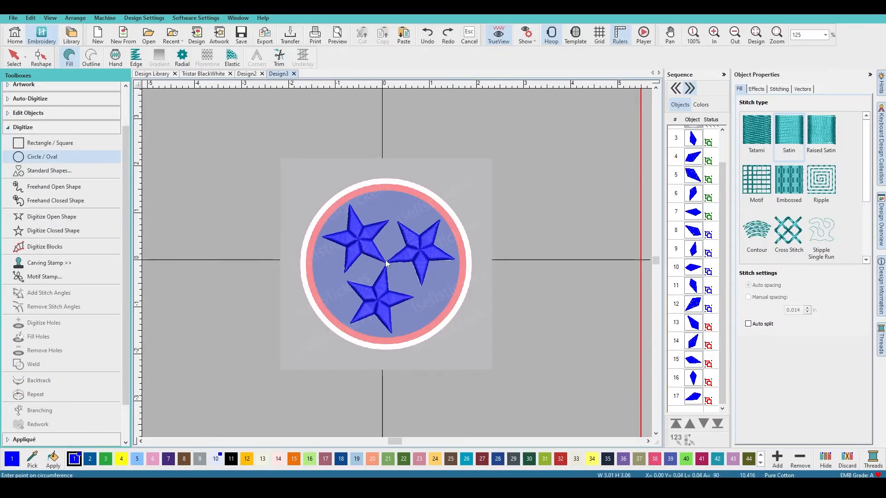
left_click(387, 184)
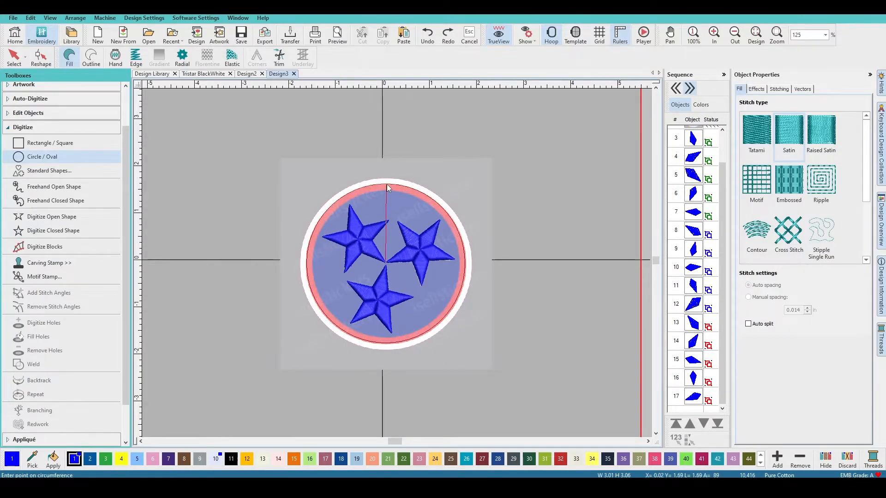
left_click(307, 213)
key("Return")
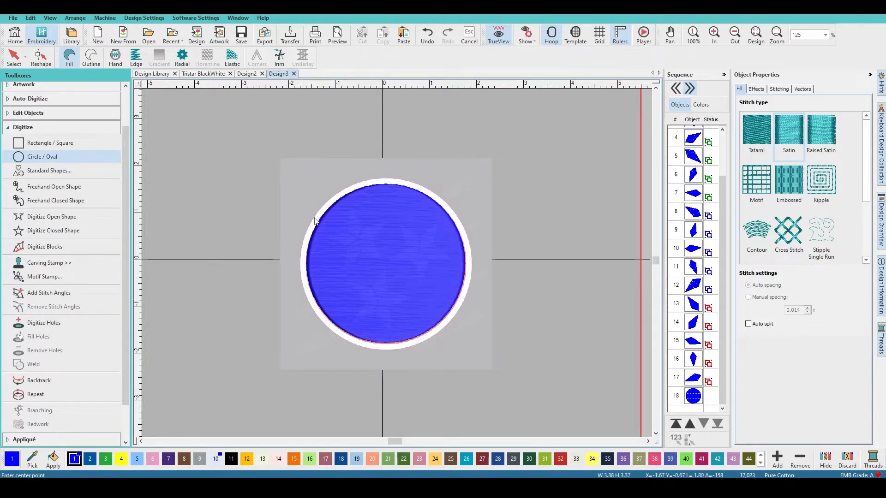
key("Escape")
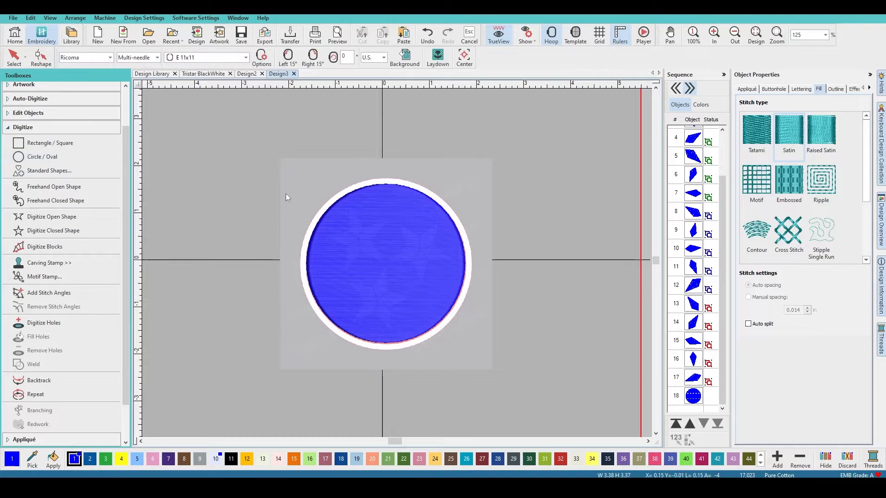
left_click(395, 209)
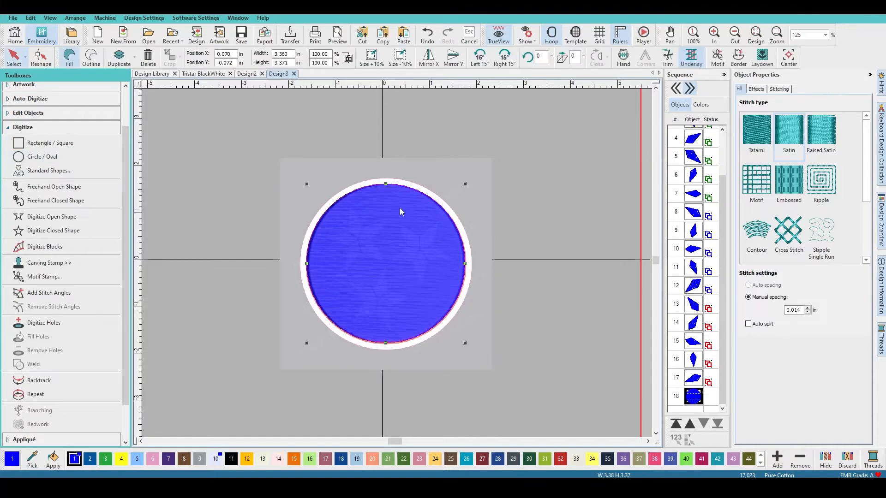
Move the large circle to the back of the stitching sequence and give it a Tatami fill in thread color 10
left_click(676, 424)
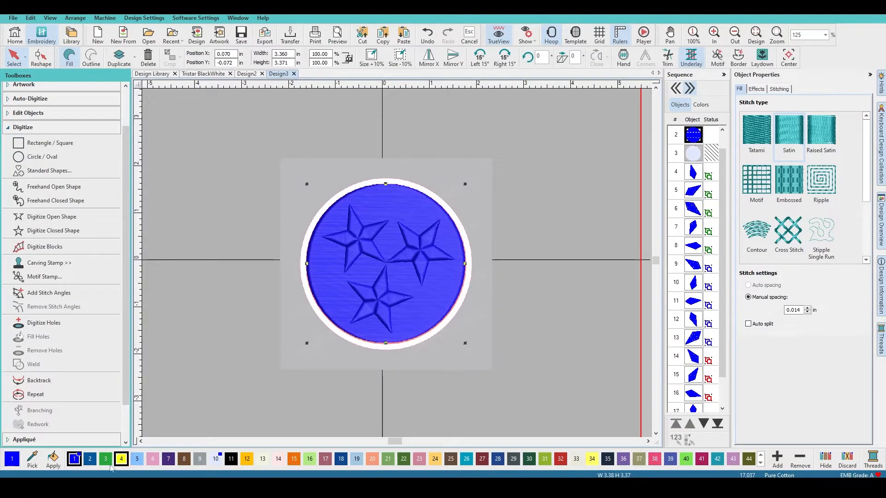
left_click(216, 459)
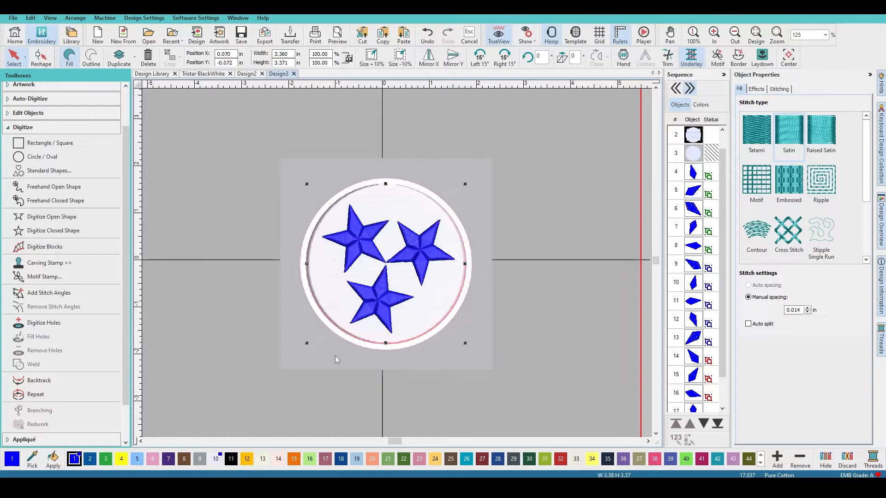
left_click(756, 130)
scroll(372, 224, "up", 4)
scroll(407, 272, "down", 1)
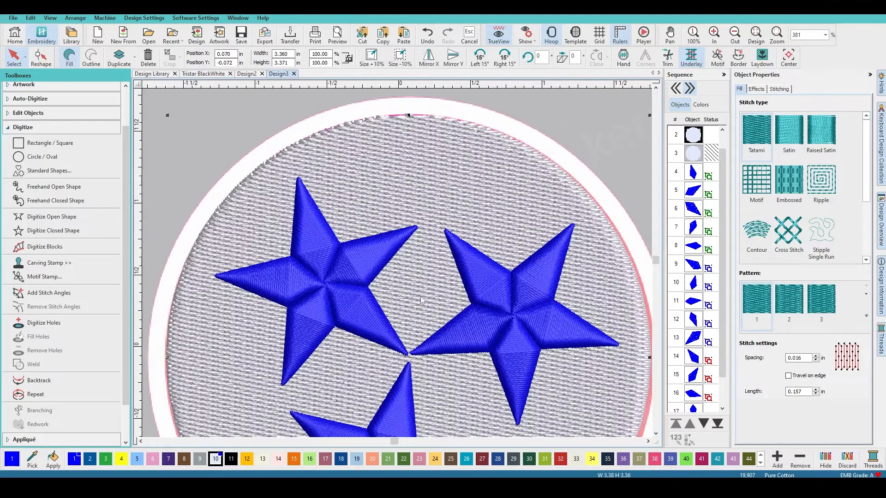
scroll(398, 266, "down", 1)
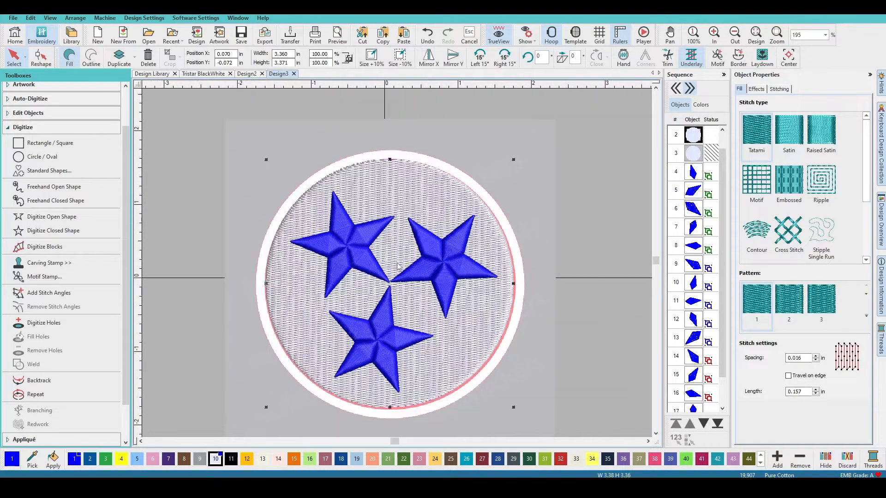
Reposition the background circle so that it sits centered within the artwork's ring, and deselect it
left_click_drag(450, 374, 451, 377)
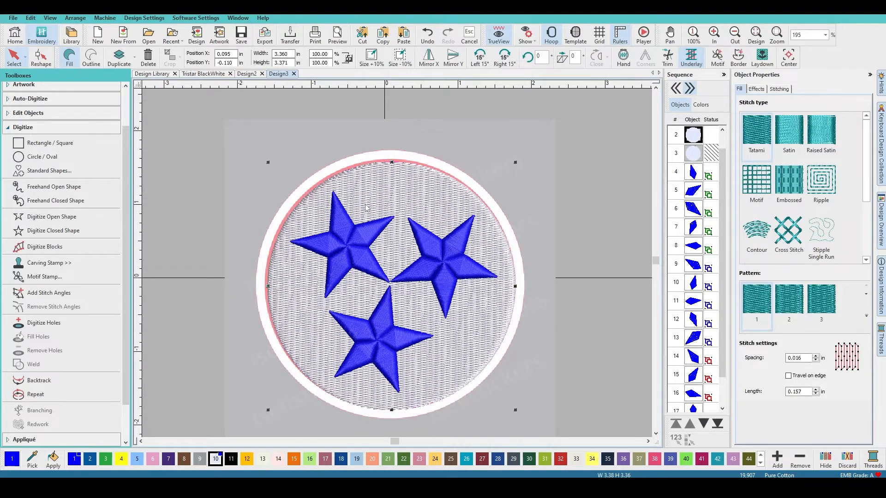
left_click_drag(366, 205, 365, 186)
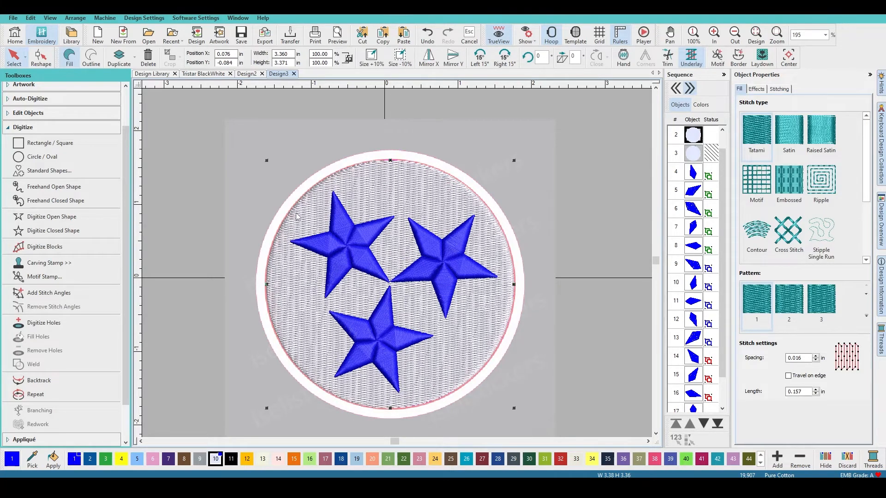
left_click(236, 176)
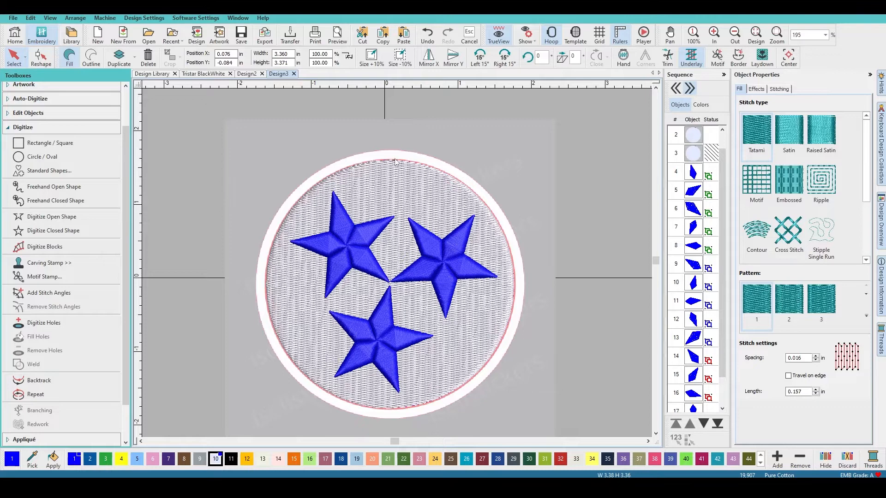
Duplicate the background circle in place and convert the copy into a satin outline ring
left_click(407, 210)
key("ctrl+d")
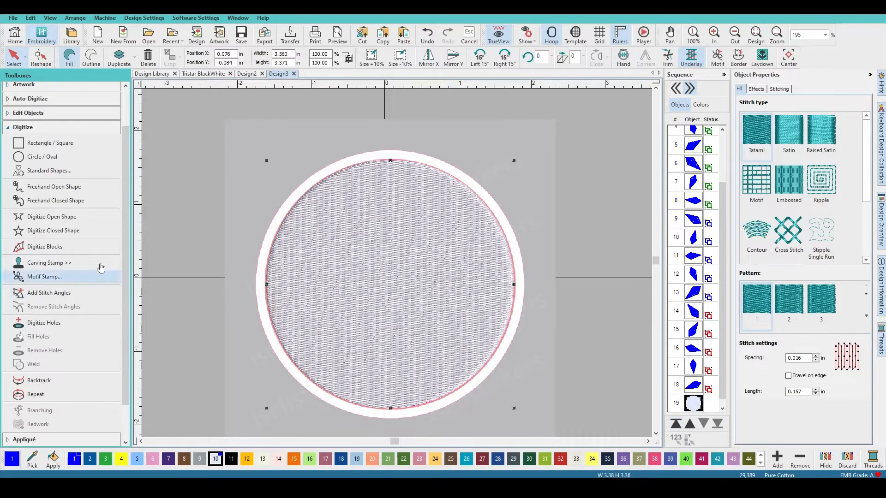
left_click(91, 57)
left_click(787, 230)
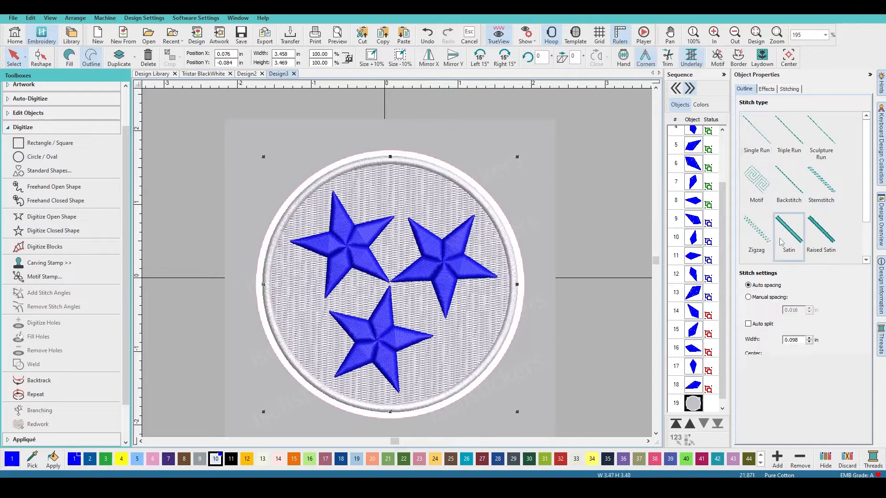
left_click(581, 226)
left_click(522, 264)
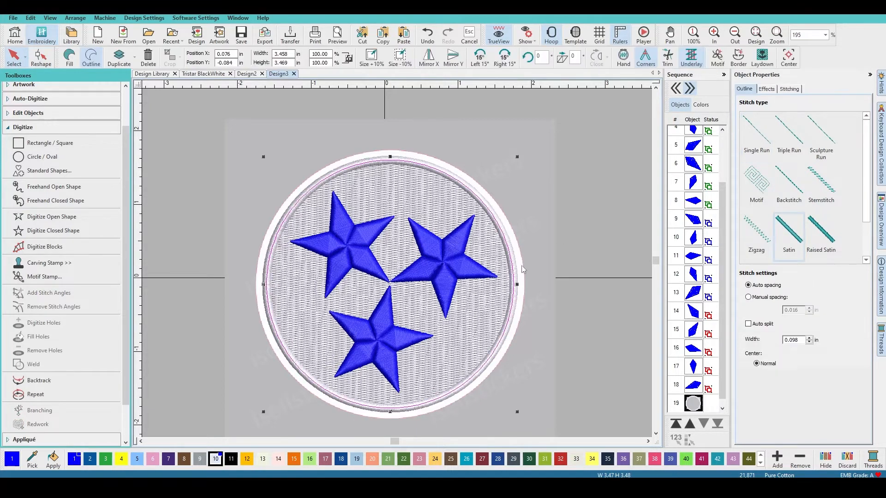
left_click(615, 261)
Switch the measurement units to Metric and set the satin ring's width to 4 mm
left_click(383, 57)
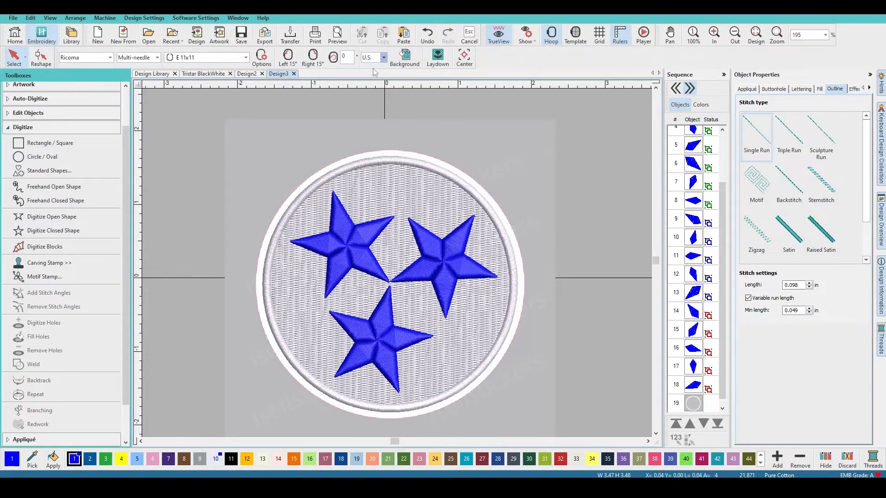
left_click(372, 72)
left_click(523, 274)
left_click_drag(801, 340, 674, 332)
type("4")
key("Return")
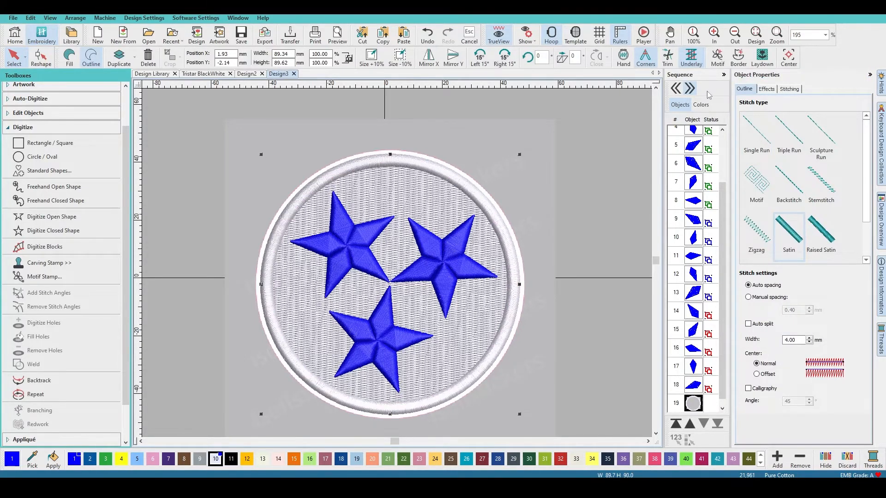
Give the satin ring an Edge Run first underlay and a Double Zigzag second underlay, and deselect it
left_click(795, 93)
left_click(848, 123)
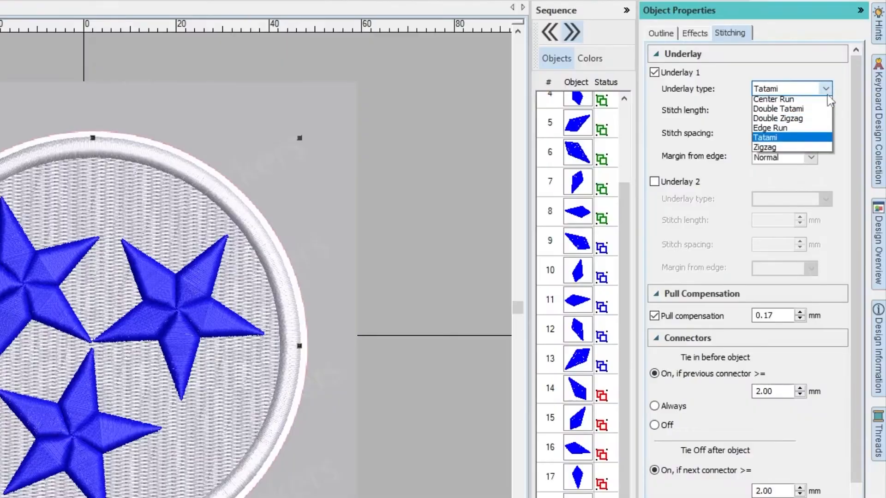
left_click(805, 131)
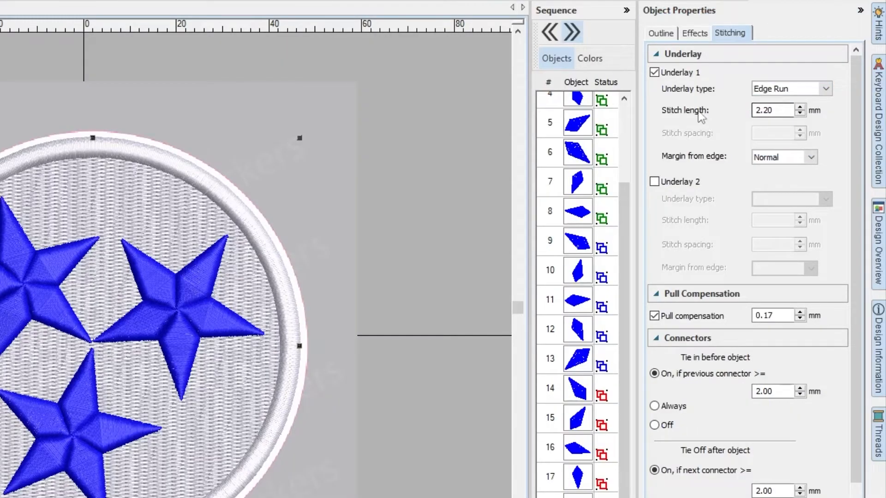
left_click(654, 182)
left_click(802, 207)
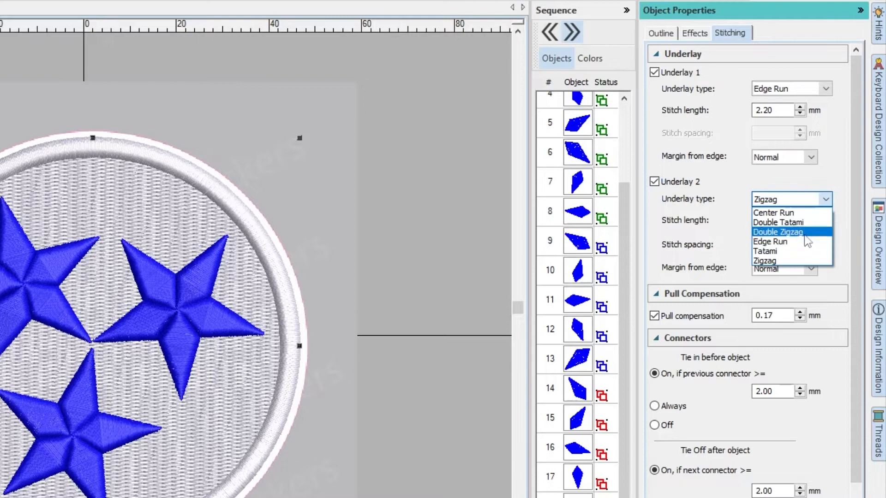
left_click(806, 233)
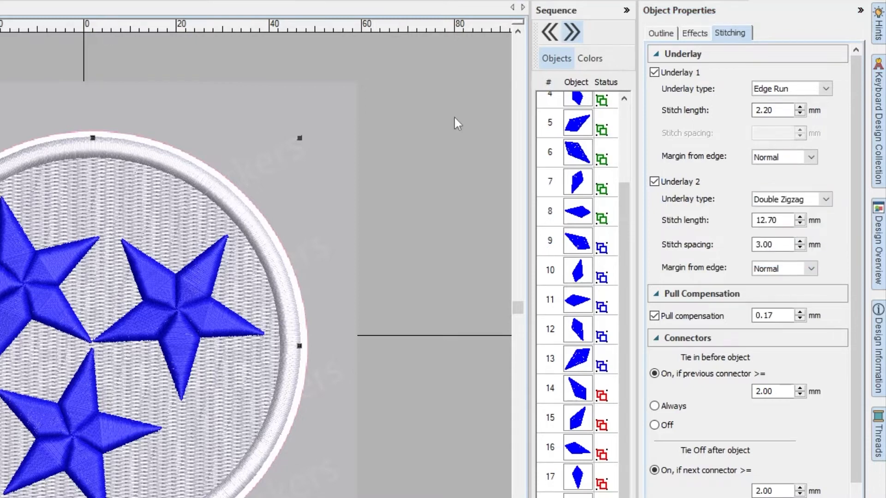
left_click(413, 254)
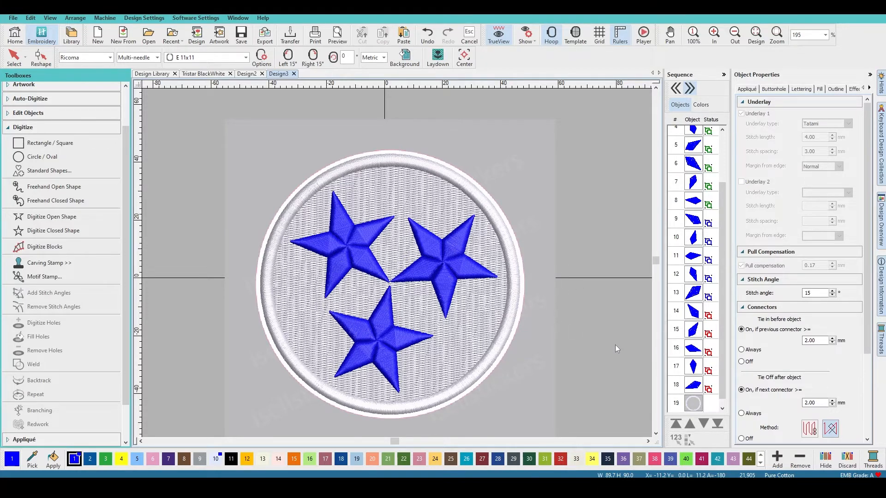
scroll(644, 178, "up", 4)
scroll(400, 262, "down", 7)
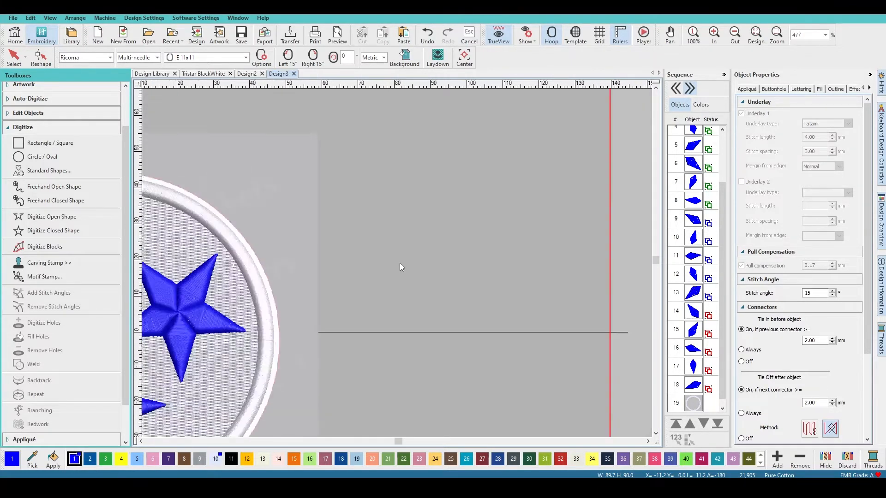
scroll(287, 294, "up", 2)
scroll(402, 268, "down", 2)
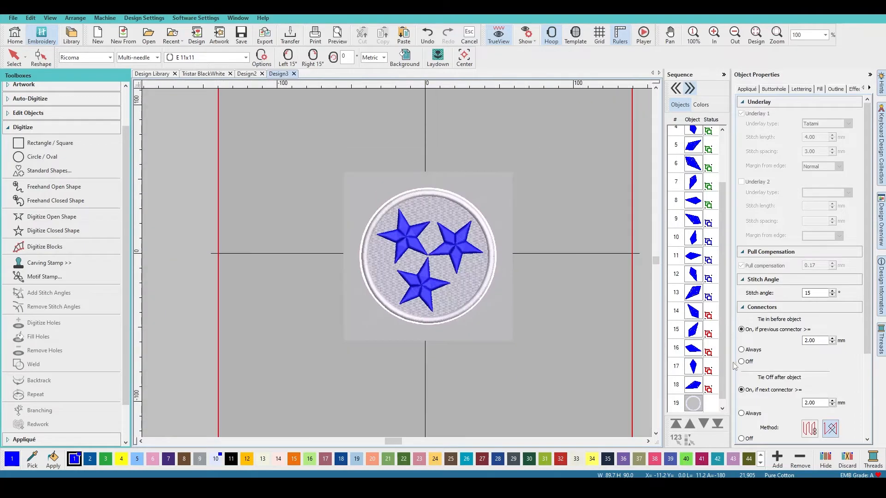
Reveal the hidden inner circle left between the background fill and the stars, and delete it
left_click(693, 387)
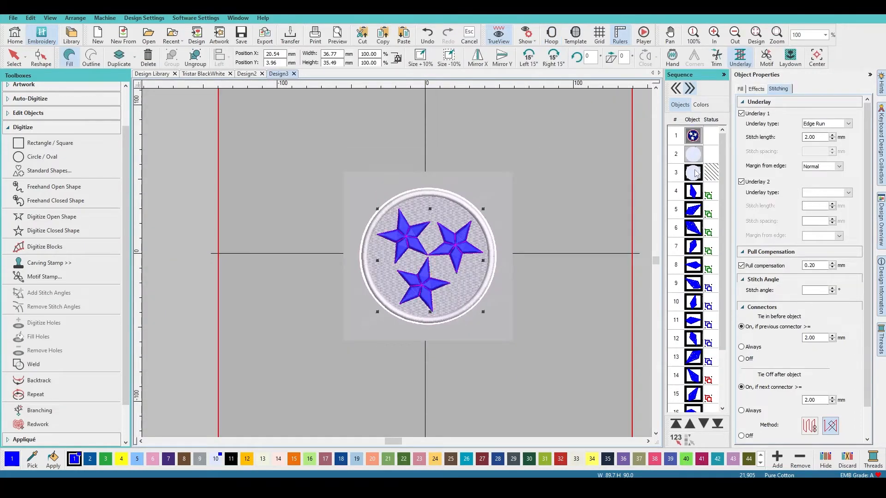
left_click(603, 216)
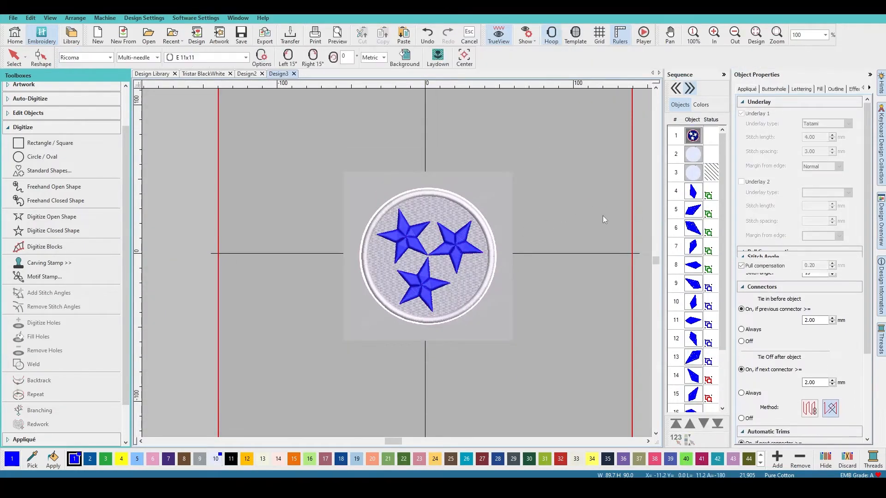
right_click(572, 221)
left_click(605, 373)
left_click(693, 172)
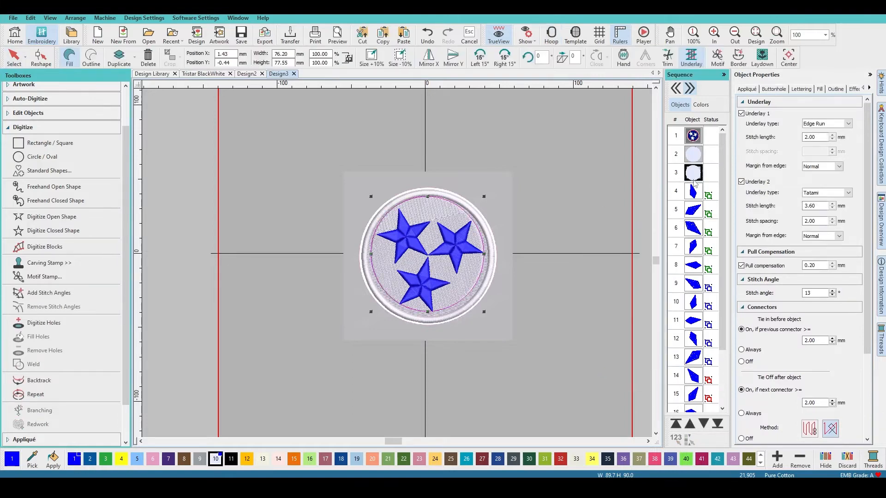
key("Delete")
Recolor the satin ring with red thread color 32 and deselect it
left_click(419, 196)
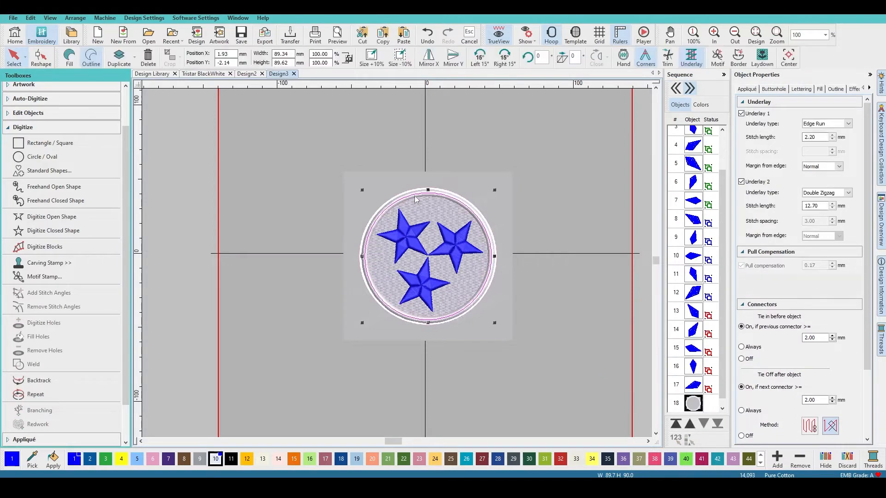
left_click(560, 459)
key("Escape")
Examine the ring's edge and the fill stitches up close with TrueView off and on, and review the whole emblem
scroll(447, 242, "up", 3)
scroll(396, 267, "down", 3)
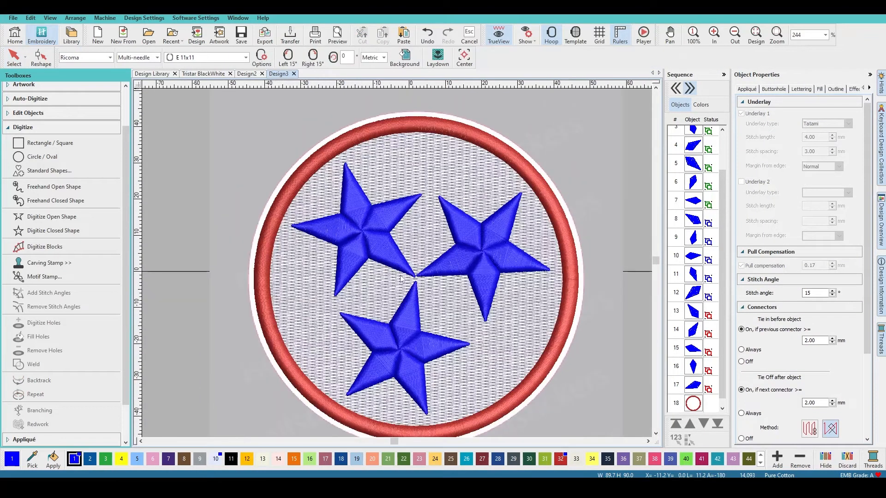
key("t")
scroll(403, 243, "up", 8)
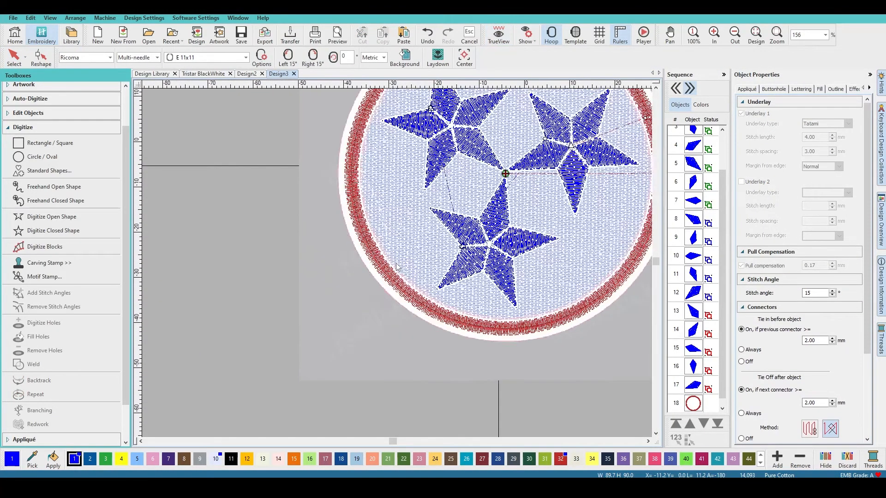
key("t")
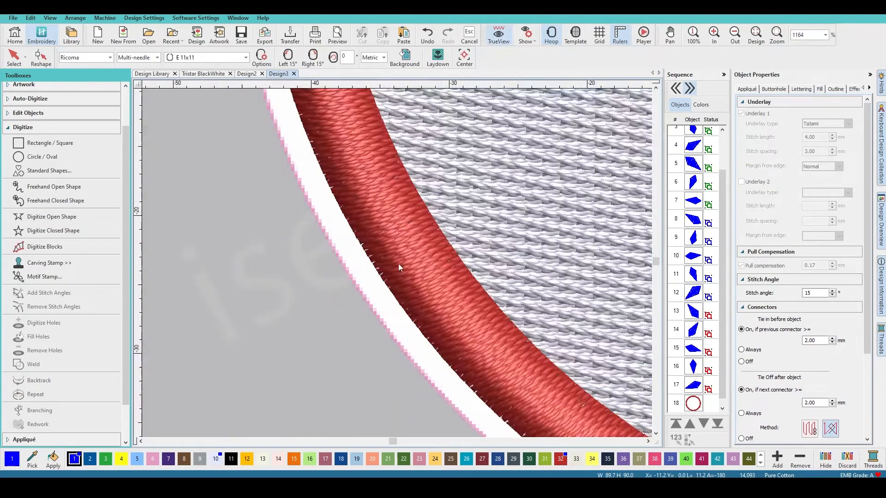
scroll(397, 262, "down", 9)
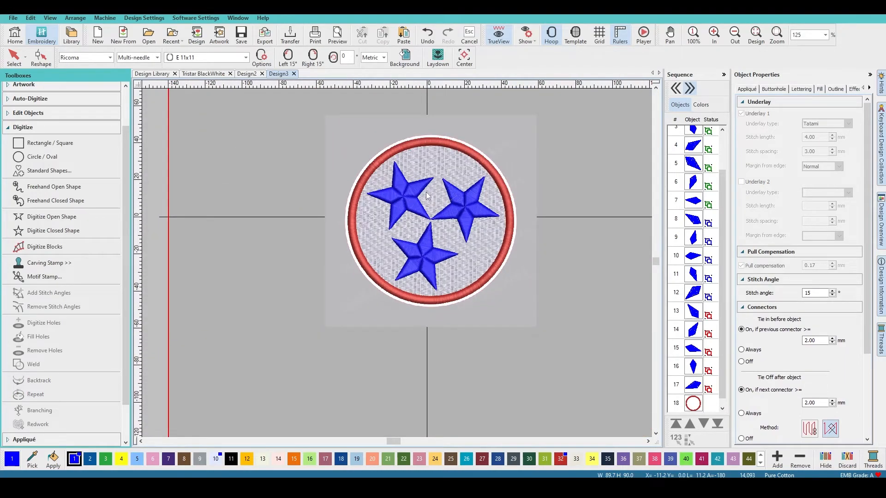
scroll(395, 266, "up", 1)
scroll(396, 263, "up", 1)
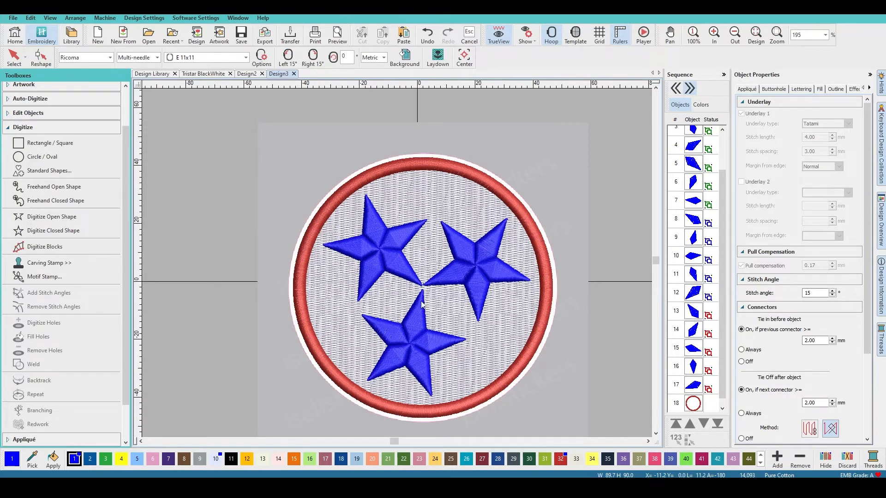
Select all three stars and recolor them with pink thread color 6
left_click(693, 385)
scroll(696, 225, "up", 1)
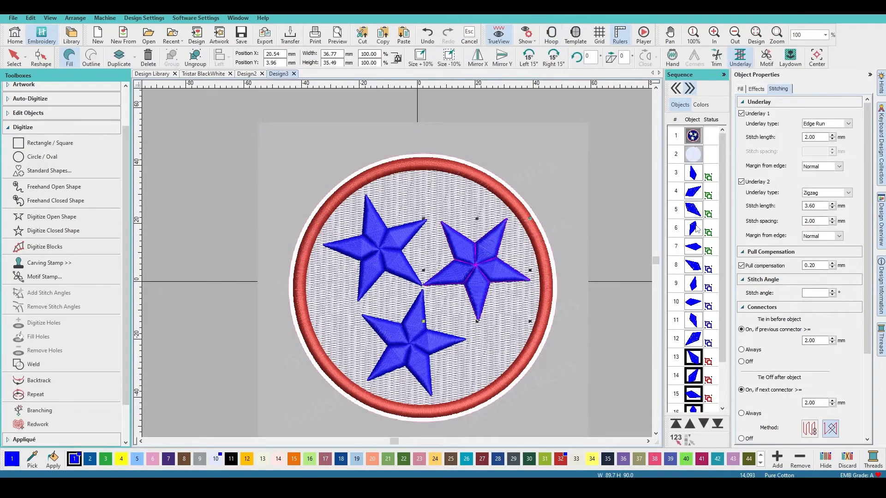
left_click(695, 174, "shift")
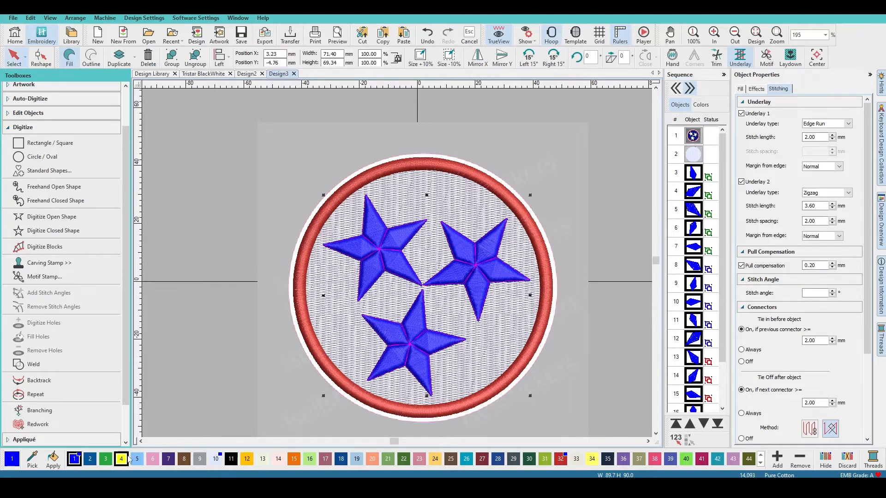
left_click(153, 458)
Try thread colors 11 and 10 on the outer ring, settle on pink color 6, and show the sequence by color
key("Tab")
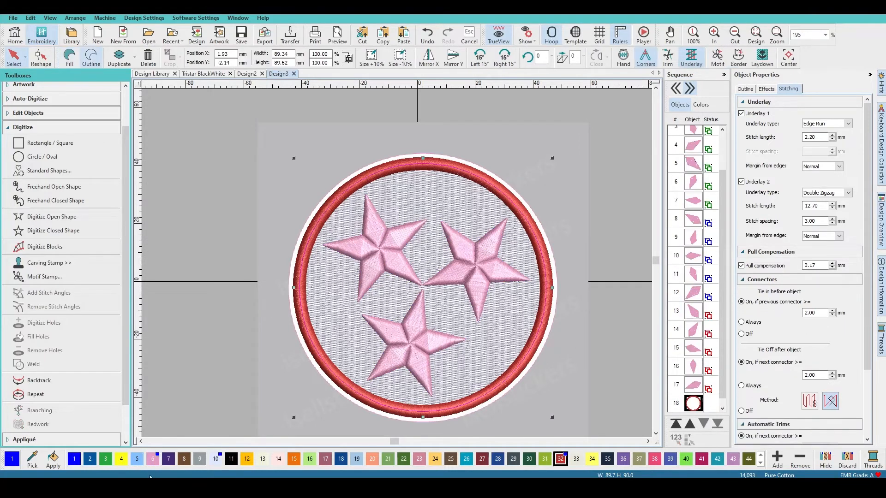
left_click(233, 458)
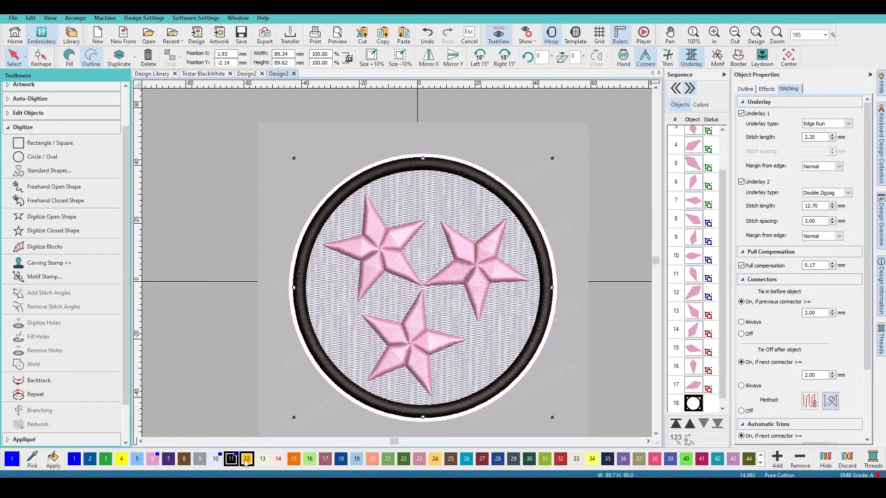
left_click(219, 462)
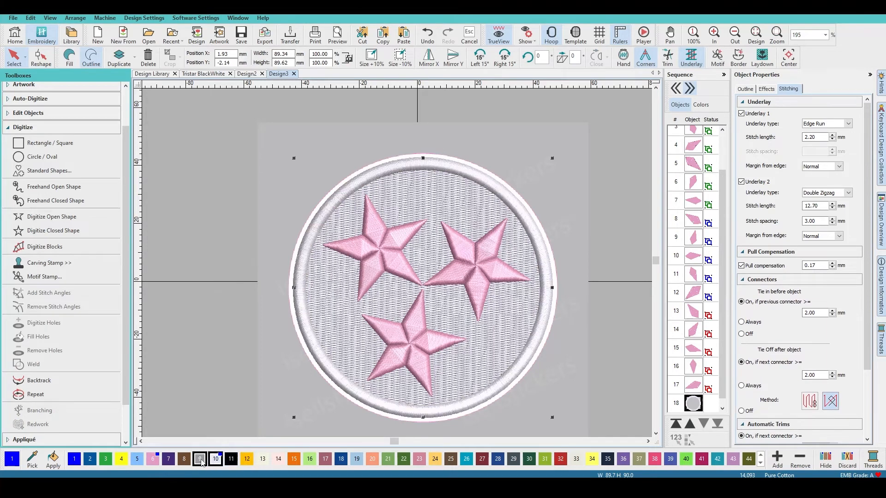
left_click(153, 459)
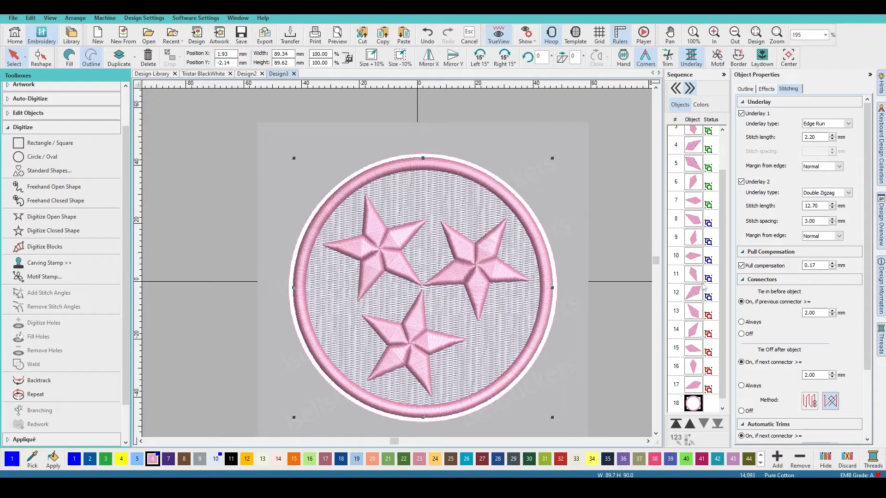
left_click(699, 105)
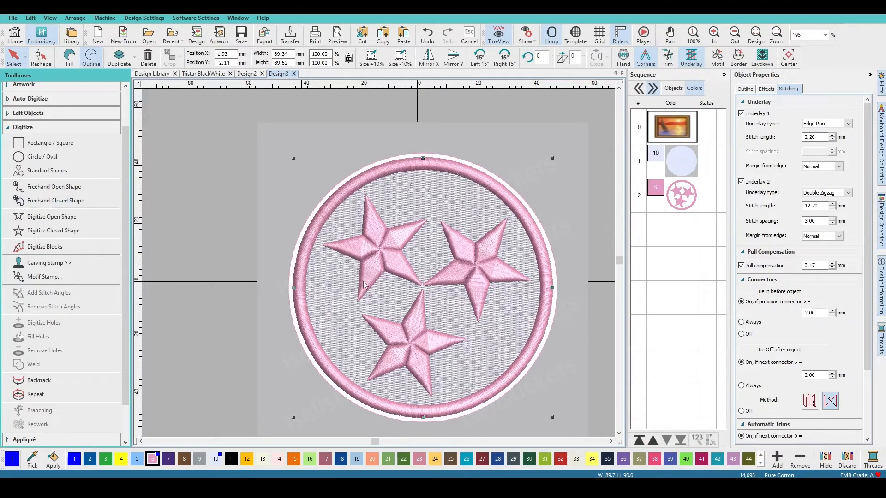
Collapse the Sequence docker and deselect the background circle
scroll(364, 285, "down", 2)
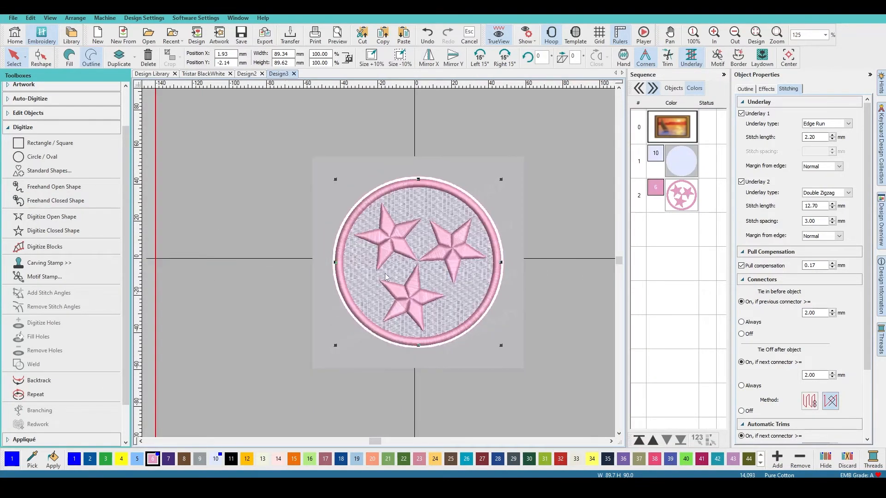
left_click(723, 74)
left_click(288, 152)
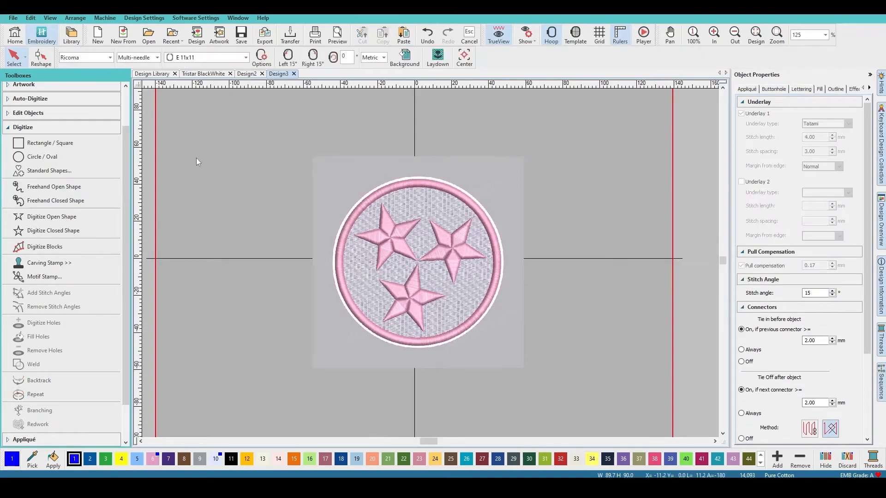
Try violet for the stars and ring and pale aqua for the background with the Color Wheel, and view the result
scroll(100, 159, "up", 3)
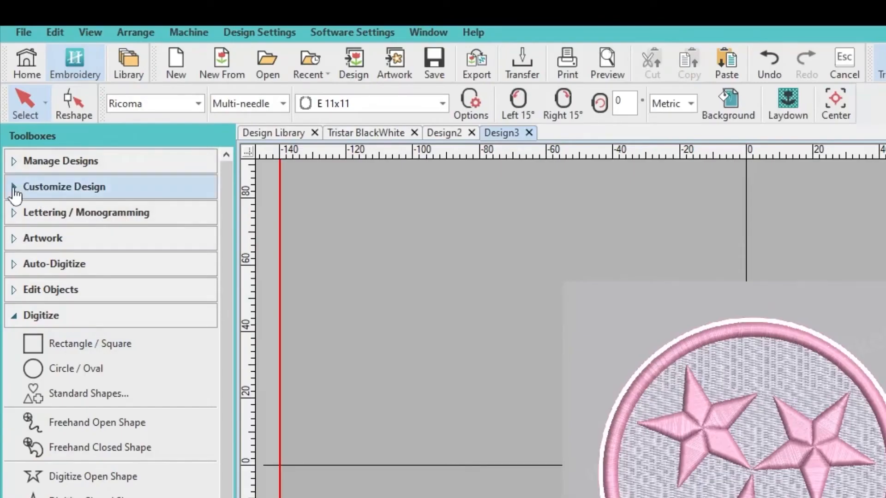
left_click(15, 194)
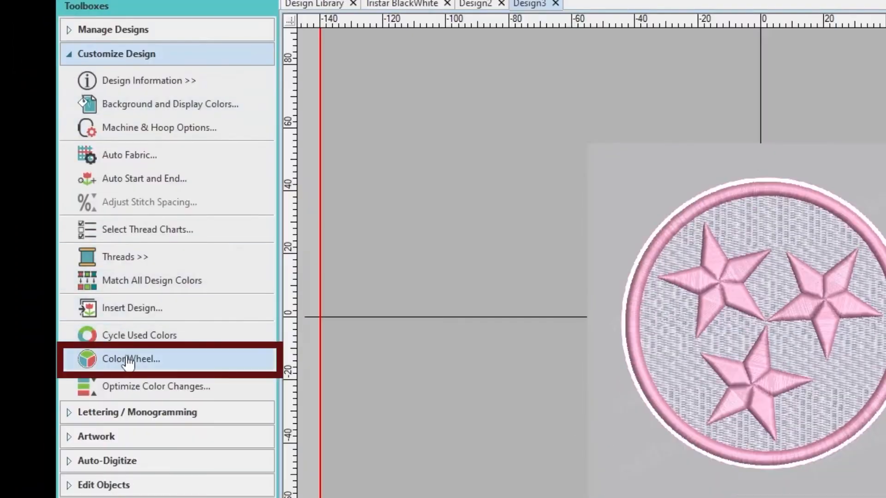
left_click(128, 360)
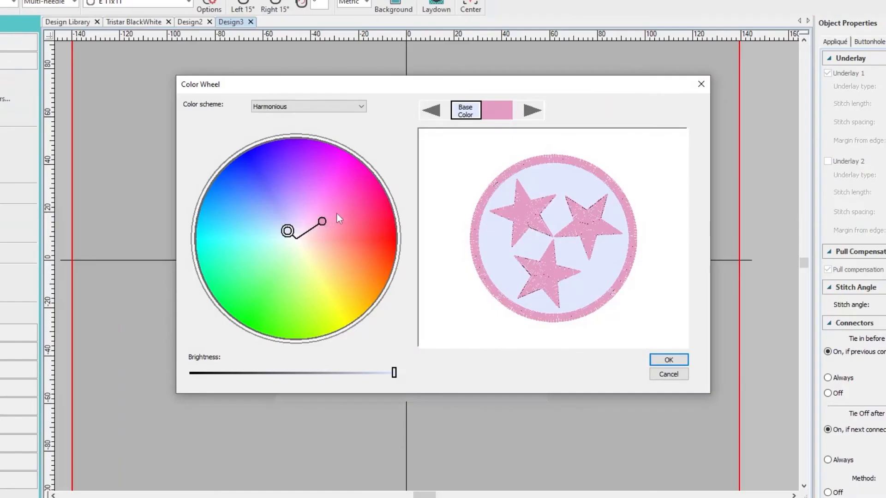
left_click_drag(321, 226, 299, 194)
mouse_move(287, 231)
left_mouse_down()
mouse_move(307, 252)
mouse_move(289, 222)
mouse_move(276, 237)
left_mouse_up()
left_click(660, 363)
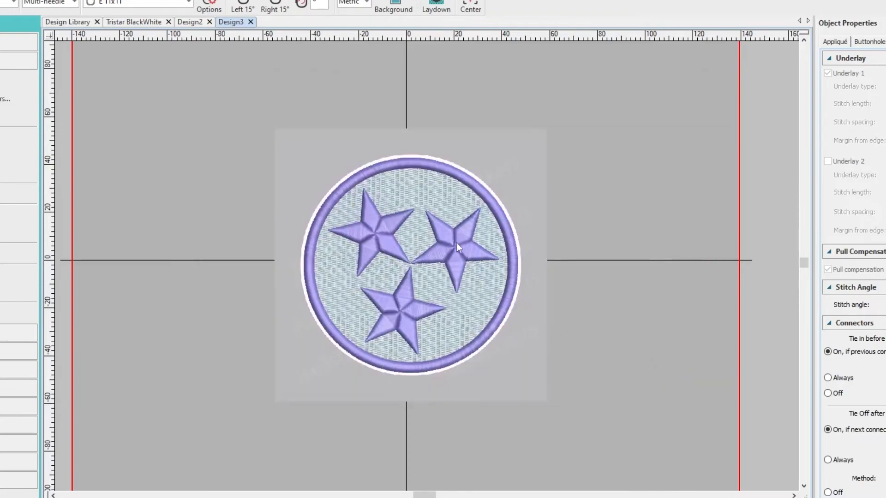
scroll(463, 218, "up", 3)
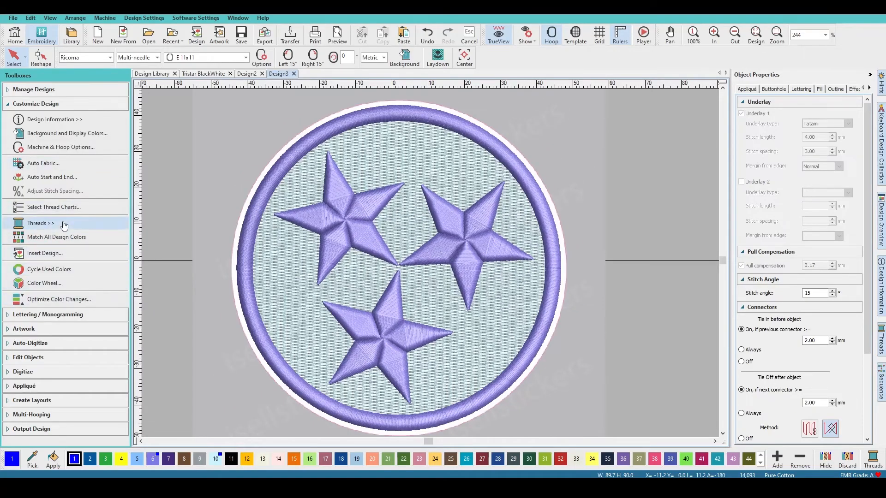
scroll(430, 260, "down", 3)
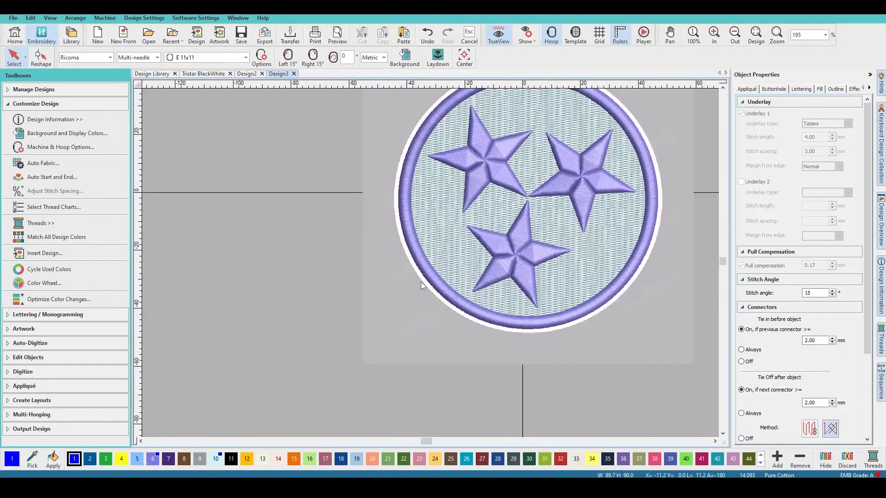
Undo the Color Wheel change and the earlier pink recolors of the stars and ring
key("ctrl+z")
key("ctrl+z")
key("ctrl+z")
key("ctrl+z")
key("ctrl+z")
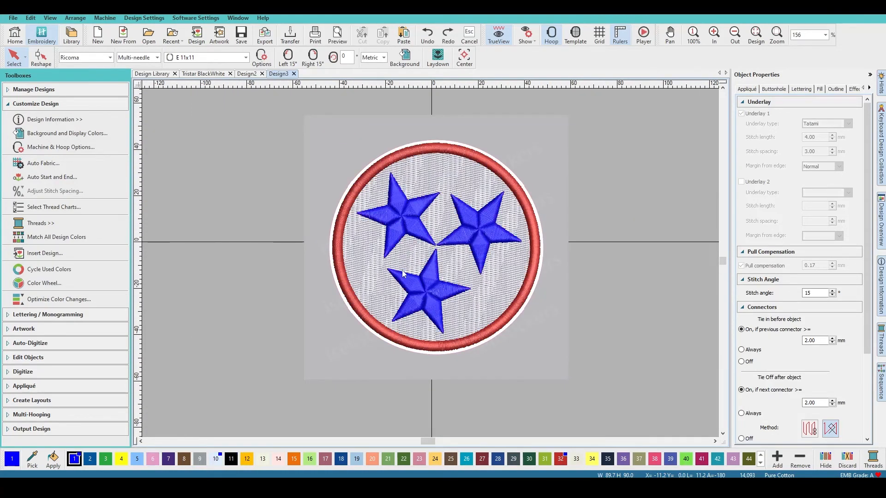
Adjust the background circle's stitch angle with Reshape and deselect it
left_click(364, 266)
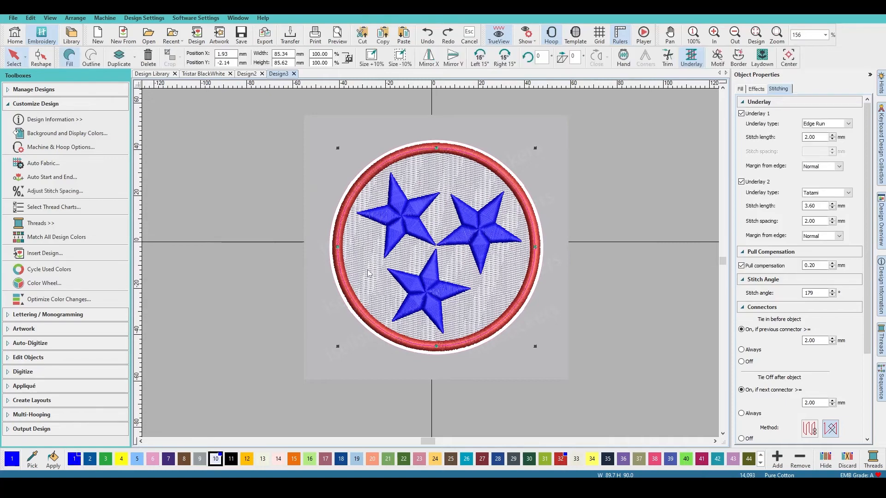
key("h")
left_click_drag(337, 346, 342, 326)
key("Escape")
Examine the upper-left star's overlapping seams and underlay up close with TrueView off and on
scroll(426, 237, "down", 1)
scroll(431, 267, "up", 10)
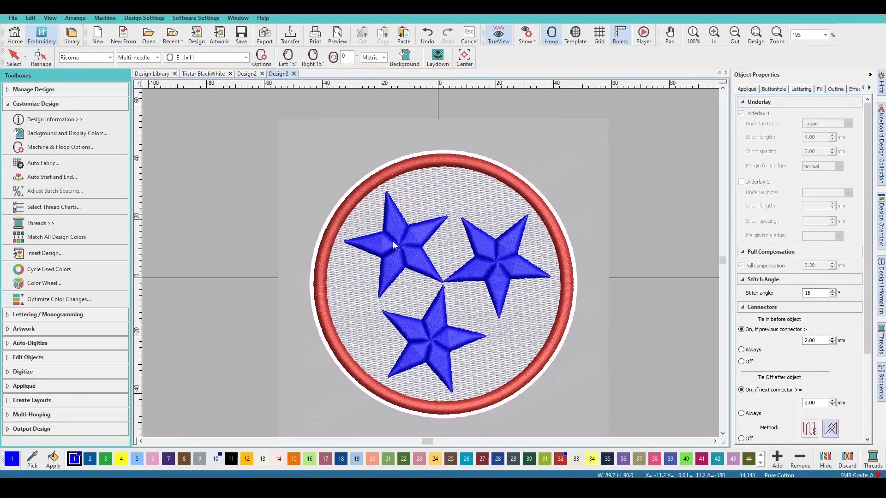
key("t")
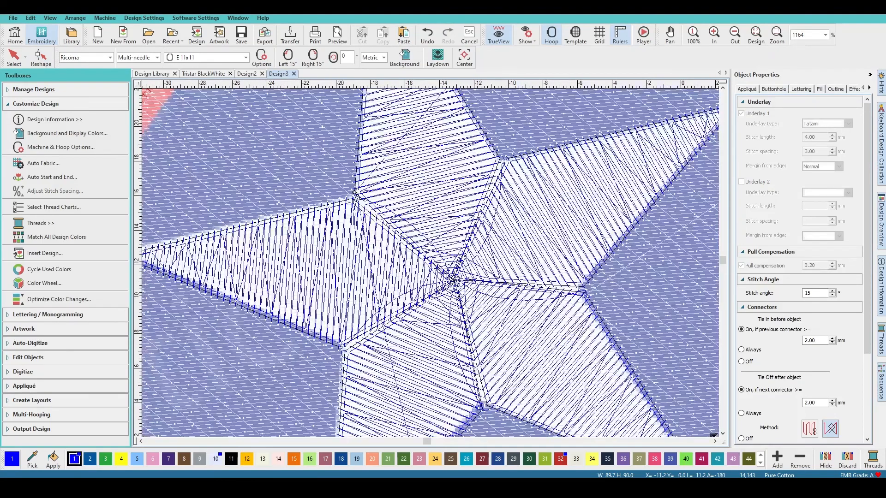
scroll(458, 311, "up", 7)
scroll(387, 229, "down", 2)
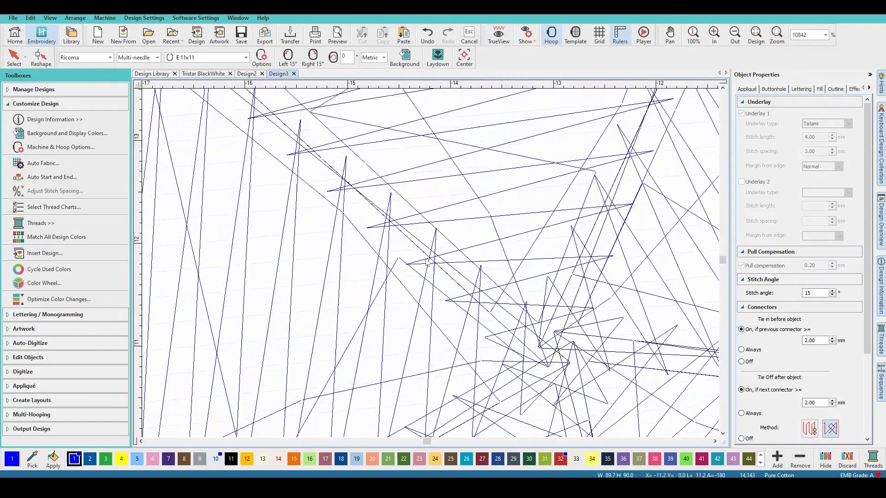
scroll(302, 139, "up", 6)
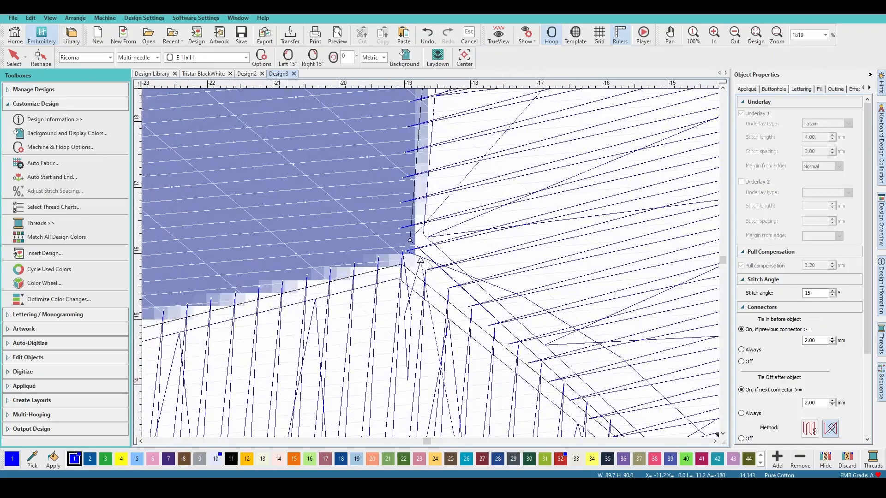
scroll(443, 274, "down", 12)
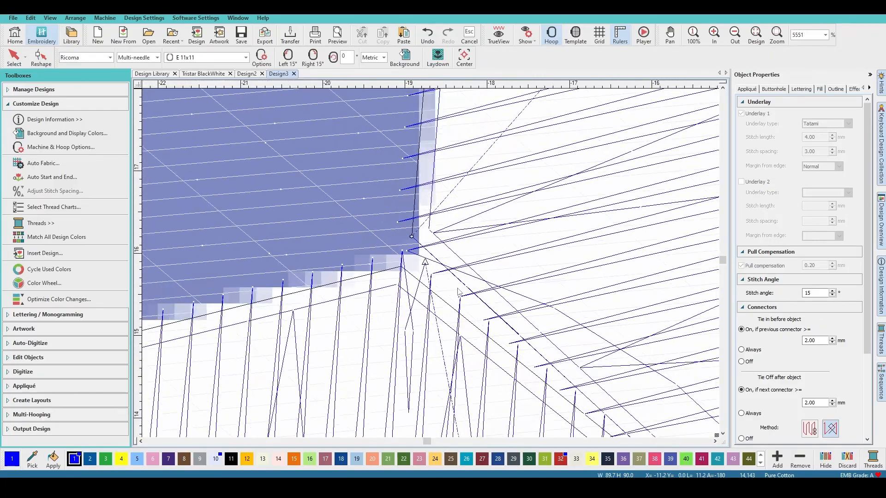
scroll(441, 275, "up", 6)
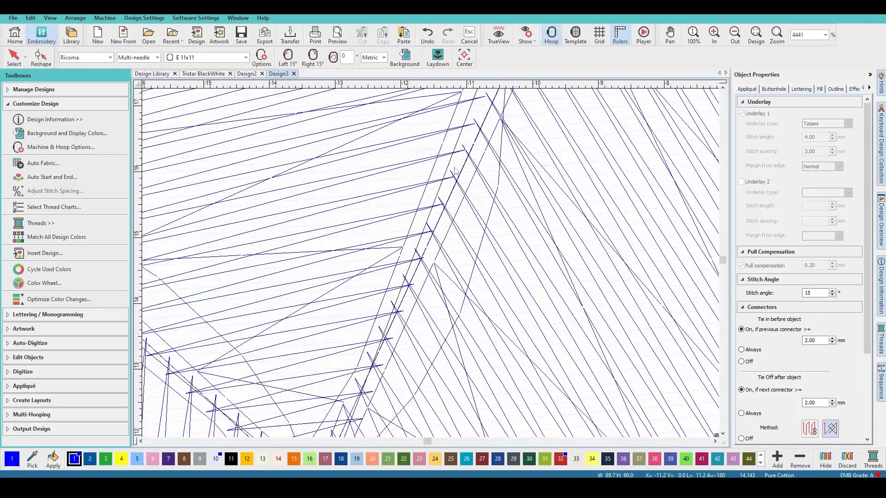
key("t")
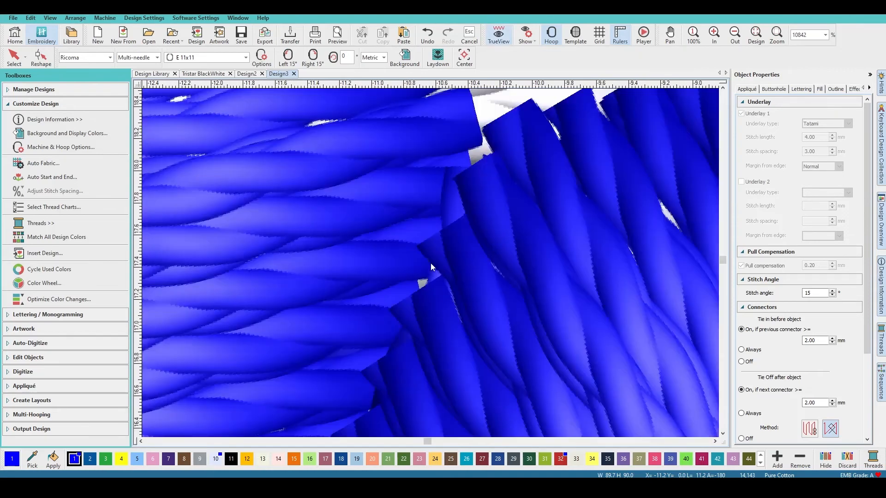
scroll(430, 263, "down", 6)
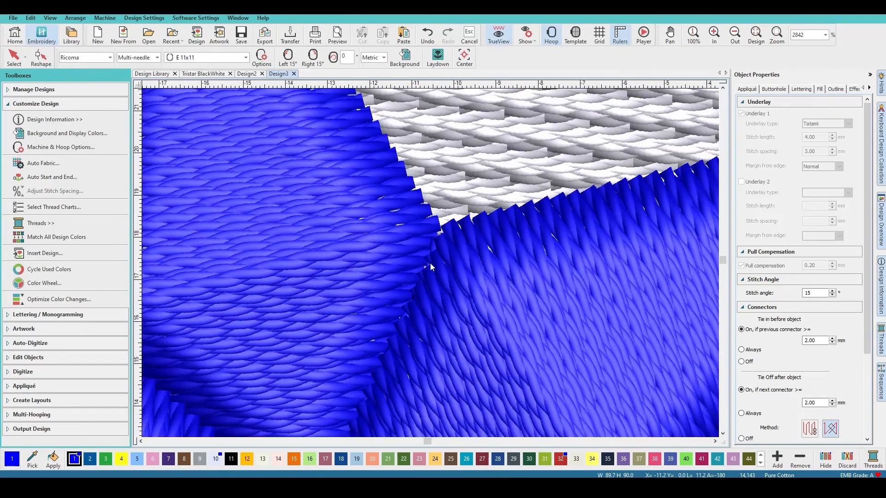
Select the upper-left star to view its outline and stitching, deselect it, and review the whole emblem
scroll(429, 263, "down", 6)
left_click(411, 269)
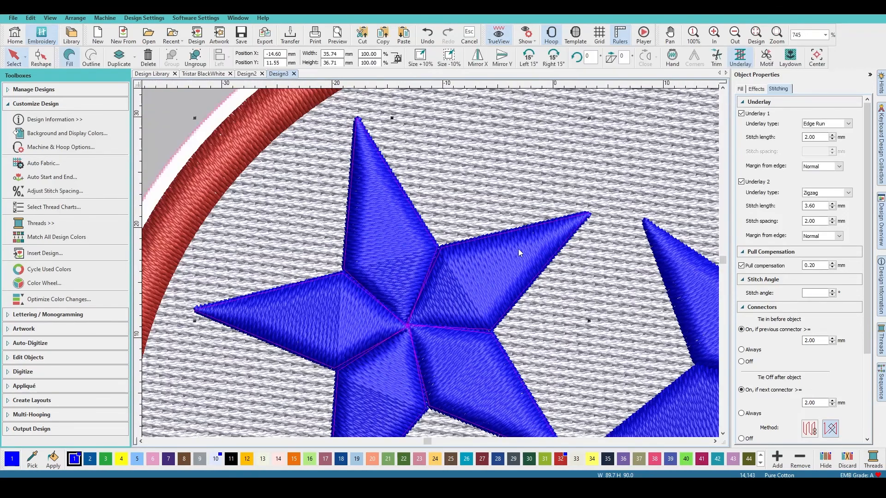
scroll(512, 273, "down", 3)
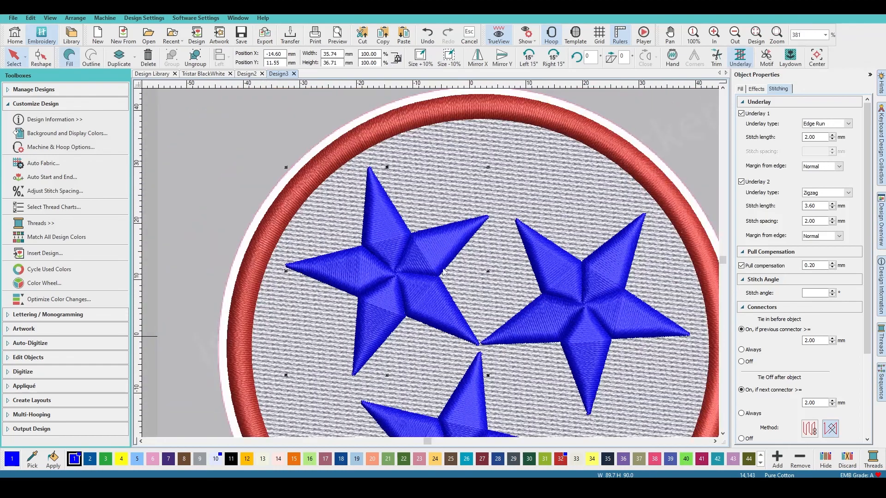
scroll(443, 272, "down", 3)
key("Escape")
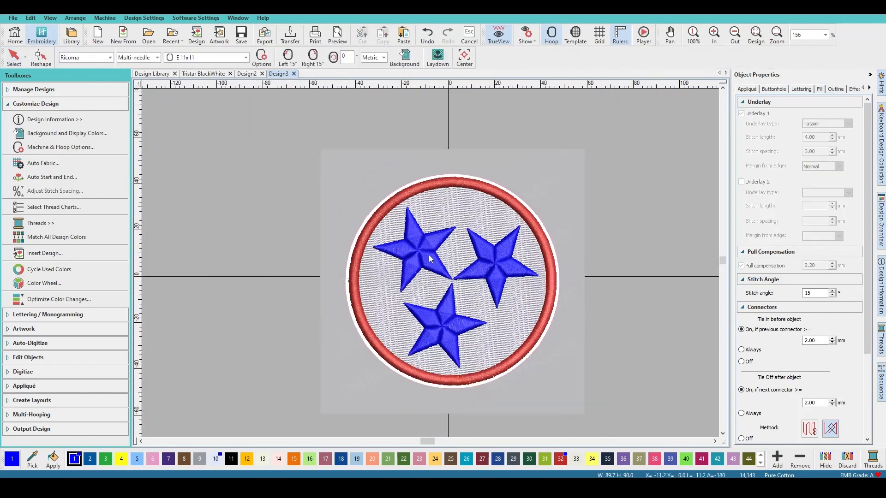
scroll(430, 262, "up", 5)
scroll(433, 264, "down", 7)
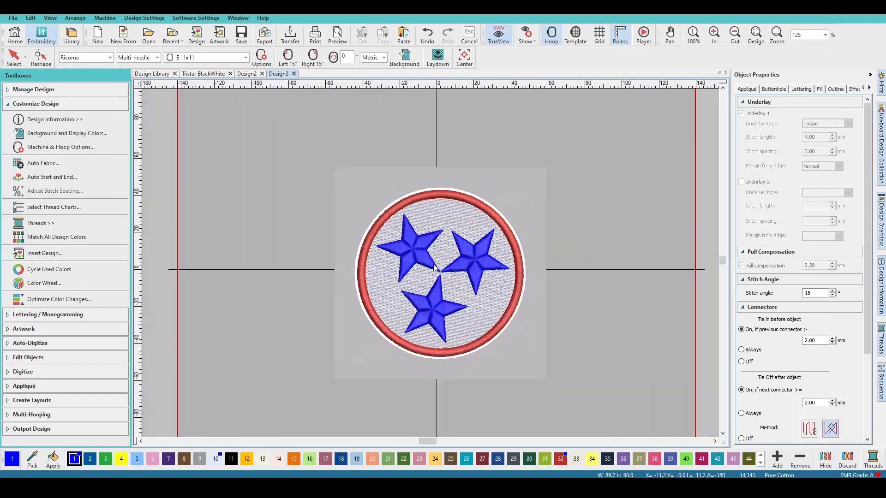